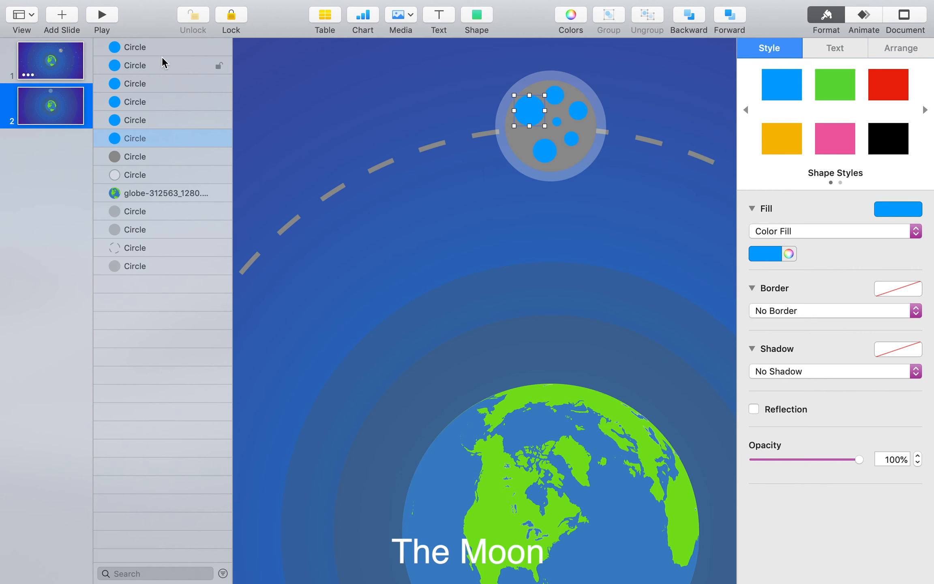
Fill all six crater circles on the moon with light grey.
{"action": "left_click", "coordinate": [765, 253]}
{"action": "left_click", "coordinate": [742, 352]}
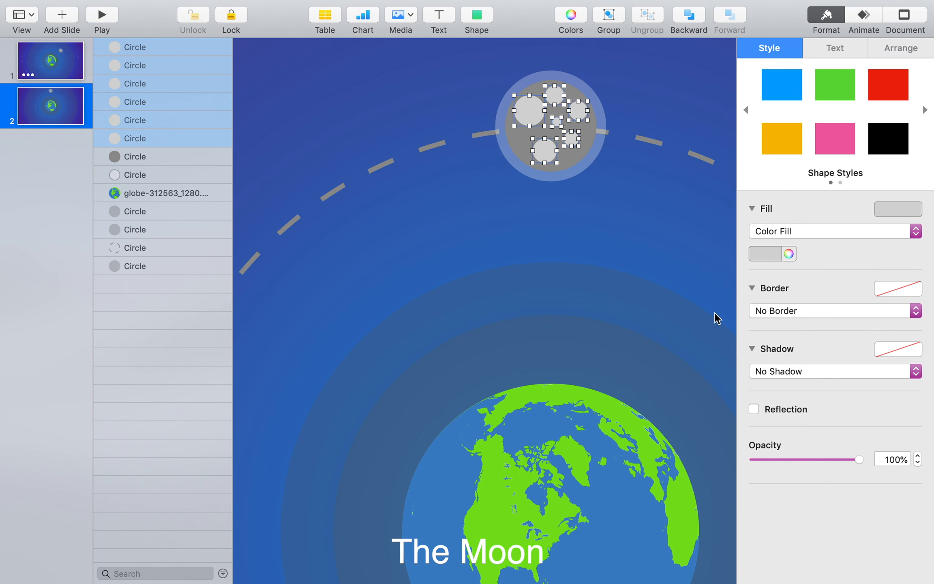
{"action": "left_click", "coordinate": [668, 114]}
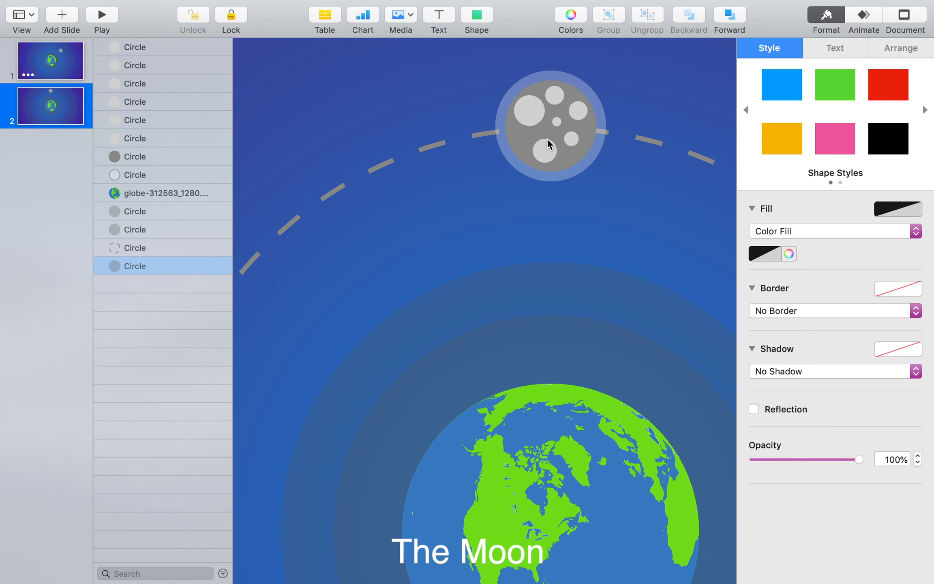
Group the moon's base circle, its halo circle and the six craters into one object.
{"action": "scroll", "coordinate": [548, 140], "scroll_direction": "down", "scroll_amount": 8}
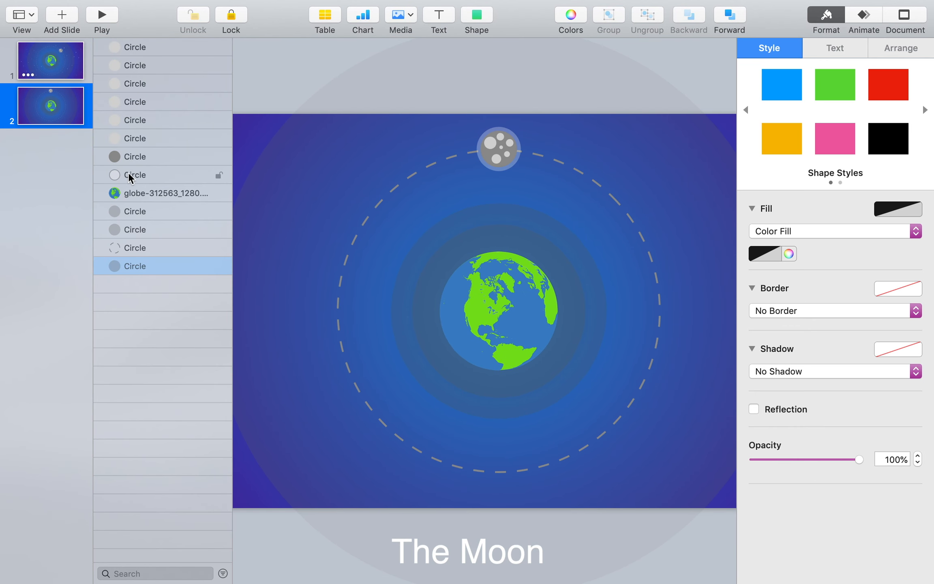
{"action": "left_click", "coordinate": [132, 177]}
{"action": "left_click", "coordinate": [140, 157], "text": "shift"}
{"action": "left_click", "coordinate": [152, 138], "text": "shift"}
{"action": "left_click", "coordinate": [165, 54], "text": "shift"}
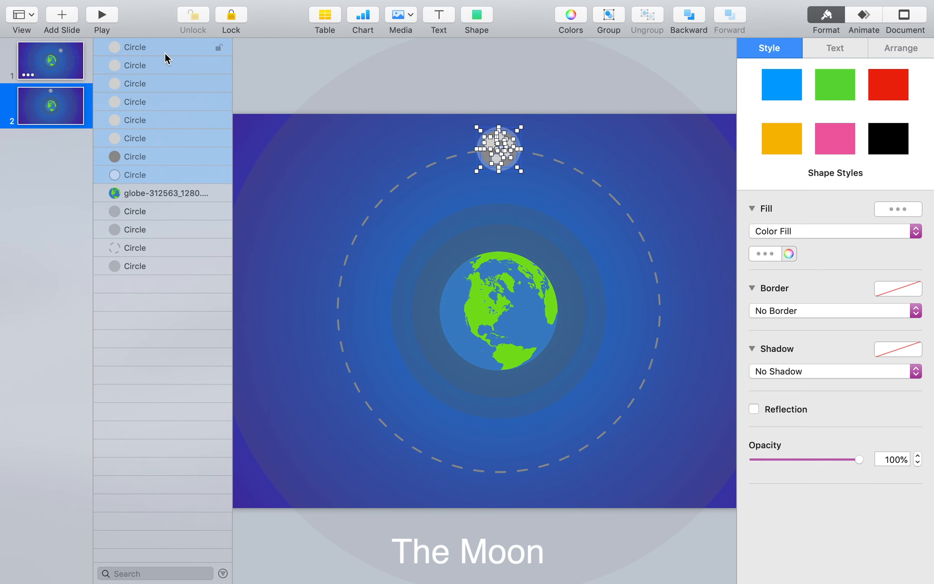
{"action": "left_click", "coordinate": [612, 17]}
{"action": "left_click", "coordinate": [698, 69]}
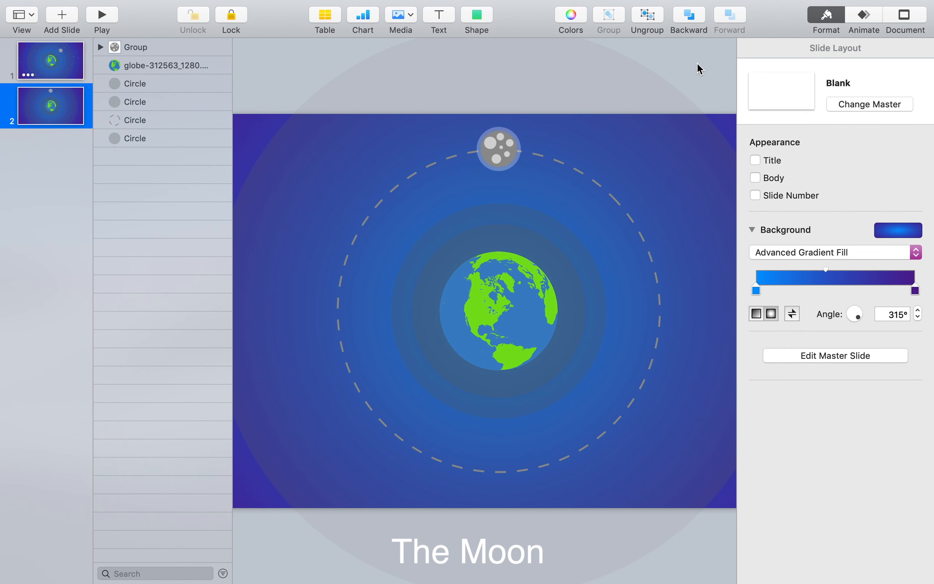
Create a white star from a basic circle, shrunk to about 24 pt and placed outside the orbit, upper-left of the Earth.
{"action": "scroll", "coordinate": [537, 377], "scroll_direction": "down", "scroll_amount": 3}
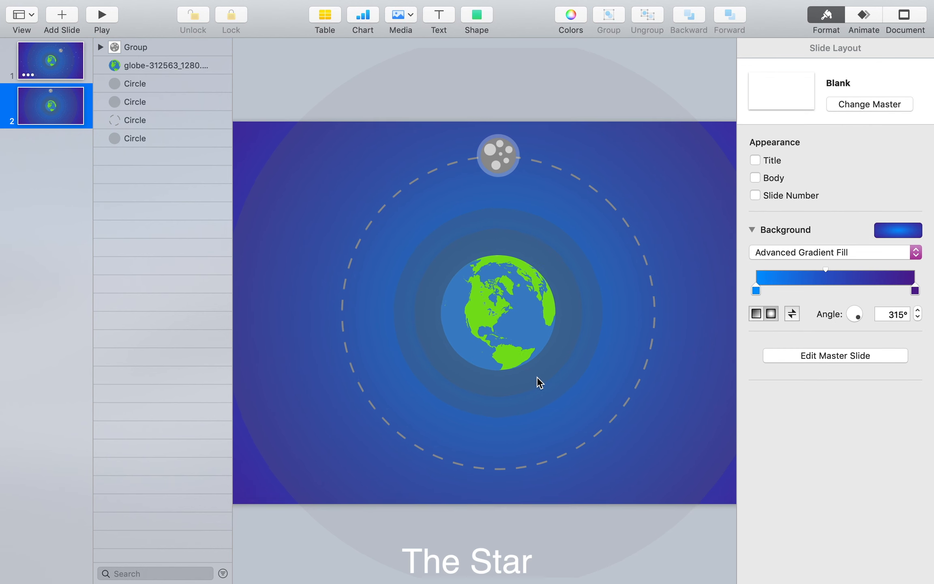
{"action": "left_click", "coordinate": [483, 20]}
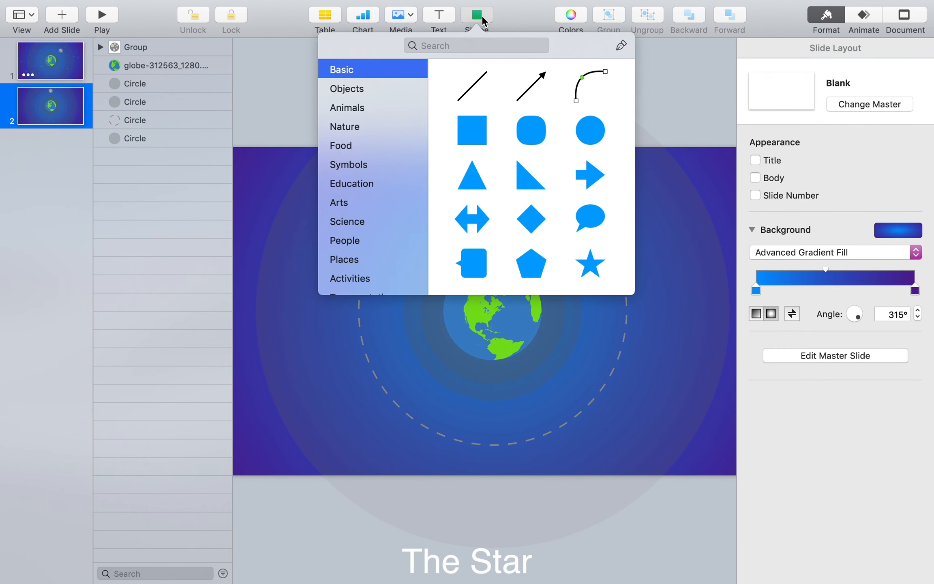
{"action": "left_click", "coordinate": [591, 131]}
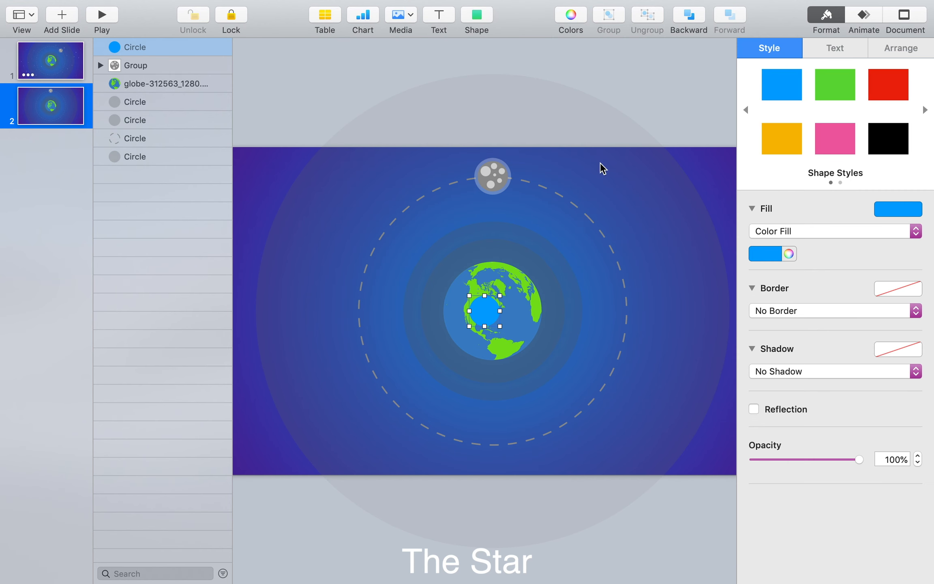
{"action": "left_click", "coordinate": [763, 255]}
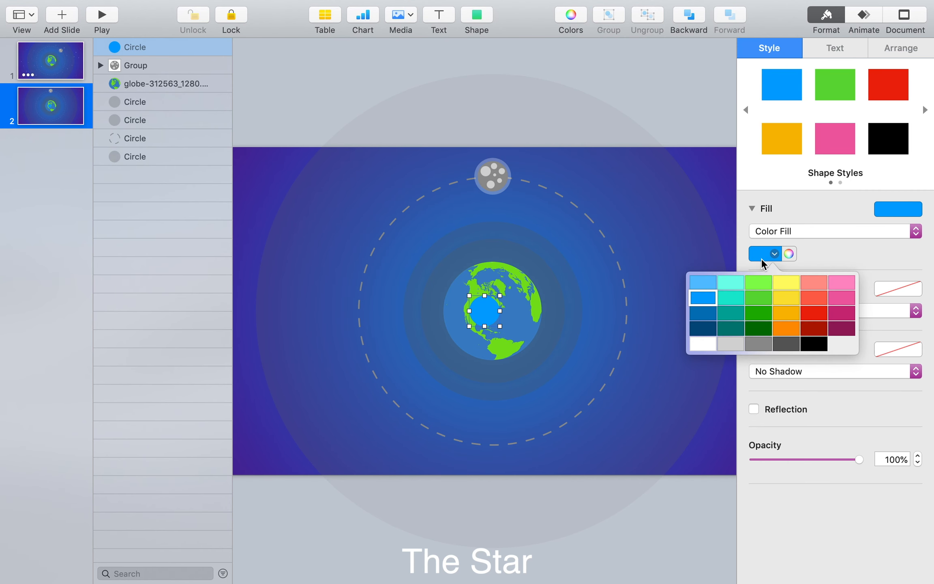
{"action": "left_click", "coordinate": [709, 344]}
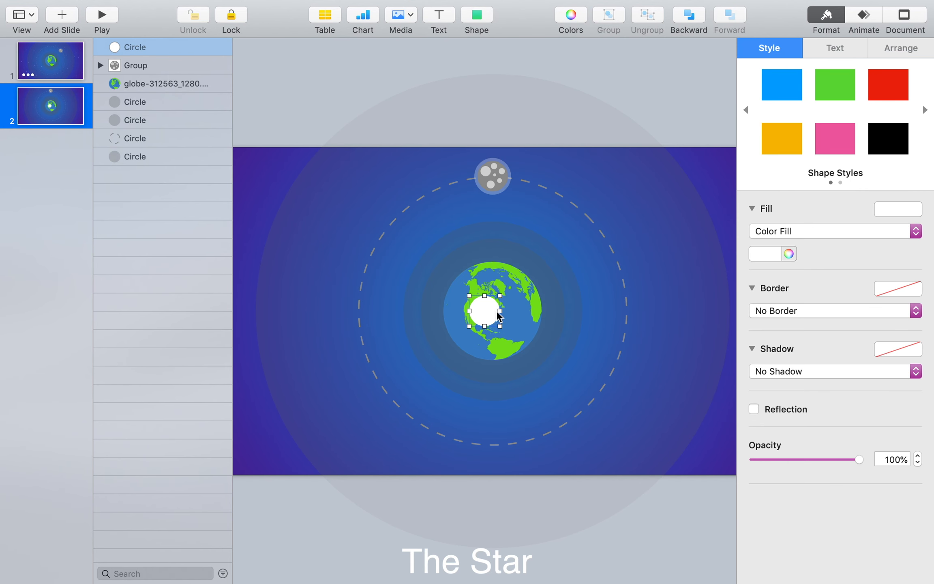
{"action": "left_click_drag", "start_coordinate": [492, 322], "coordinate": [331, 218]}
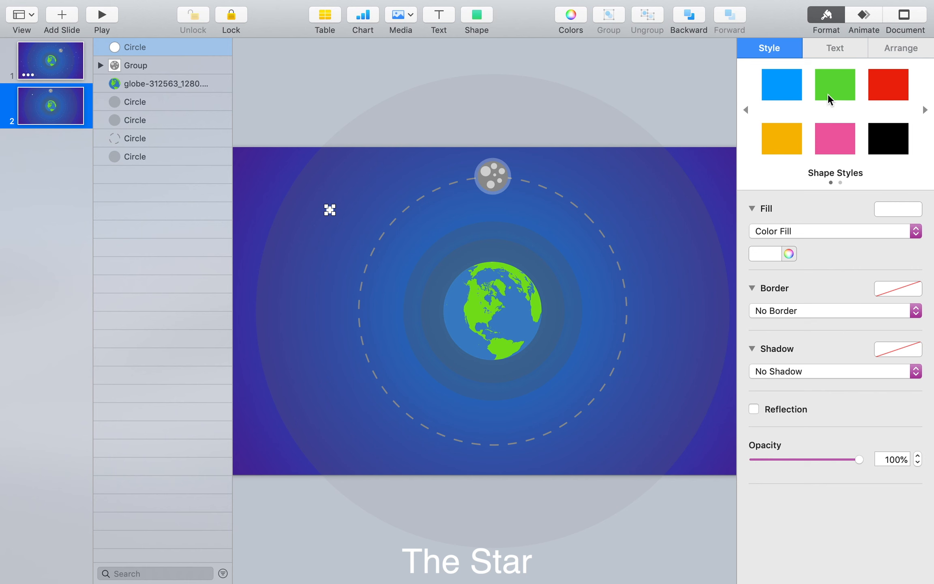
Constrain the star circle's proportions and set its size to 2 pt.
{"action": "left_click", "coordinate": [902, 49]}
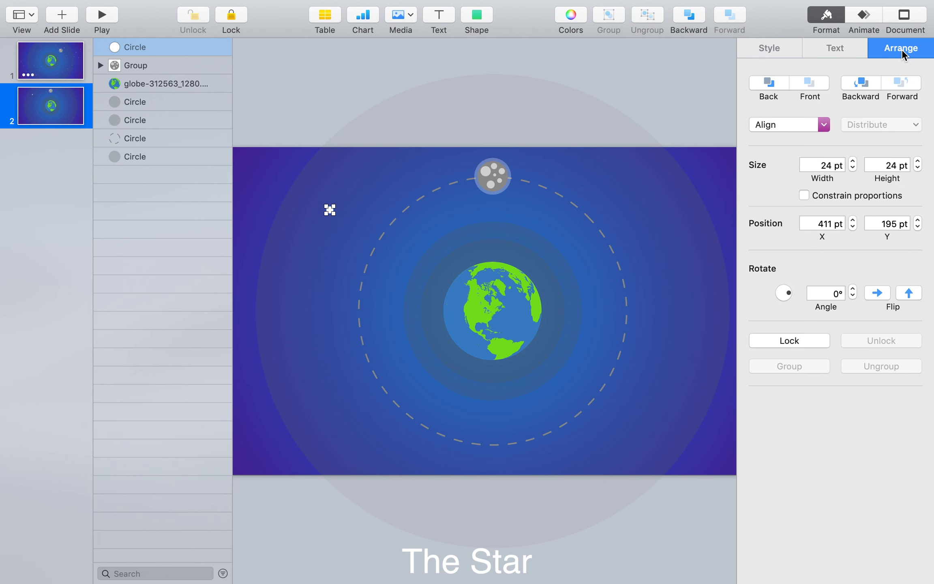
{"action": "left_click", "coordinate": [825, 194]}
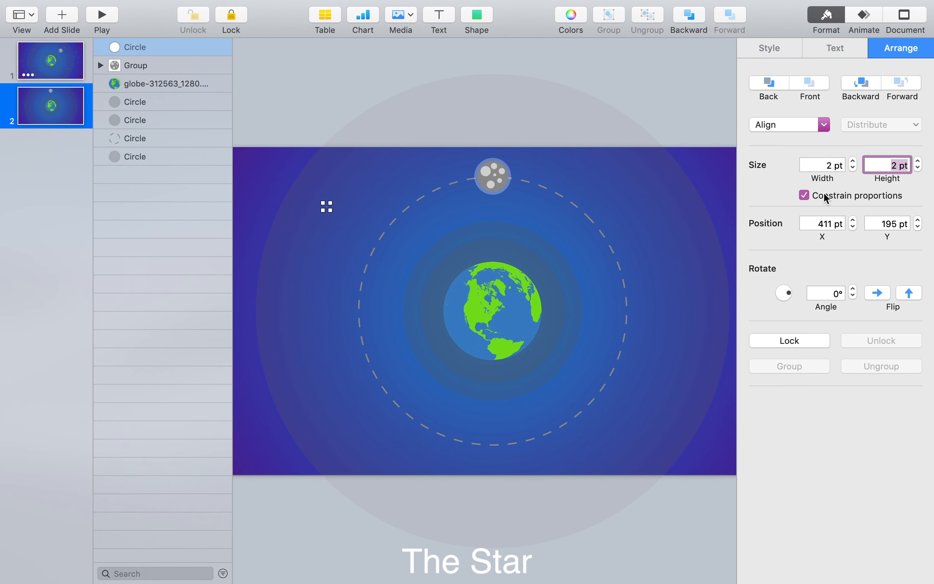
{"action": "left_click", "coordinate": [335, 137]}
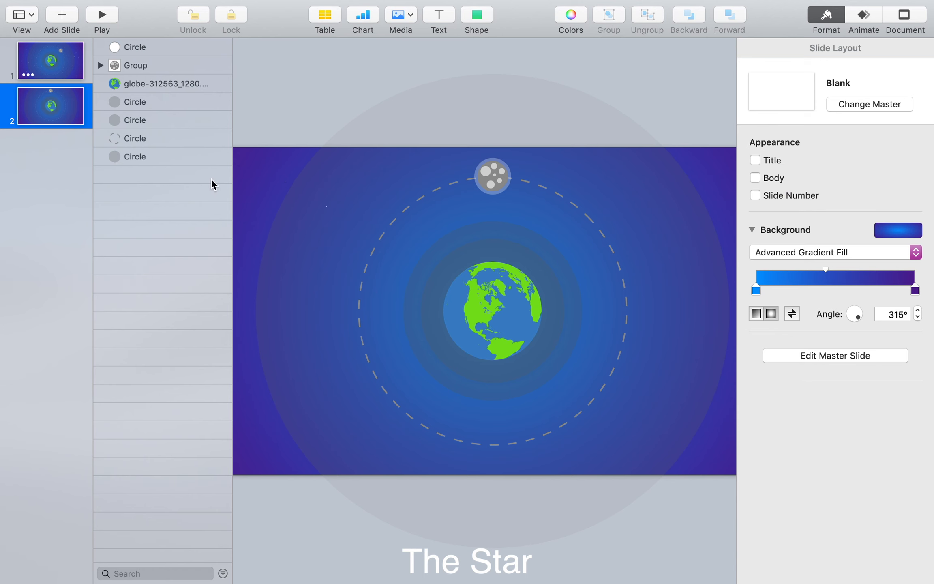
Duplicate the star, set the copy's size to 5 pt and place it below the first, at about X 396, Y 365 pt.
{"action": "left_click", "coordinate": [158, 52]}
{"action": "scroll", "coordinate": [282, 263], "scroll_direction": "left", "scroll_amount": 8}
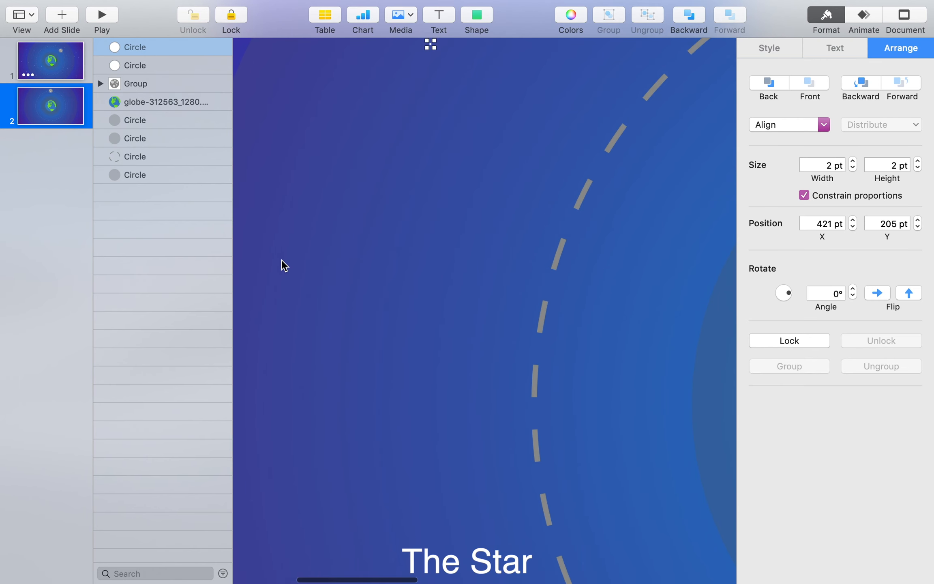
{"action": "scroll", "coordinate": [281, 263], "scroll_direction": "up", "scroll_amount": 5}
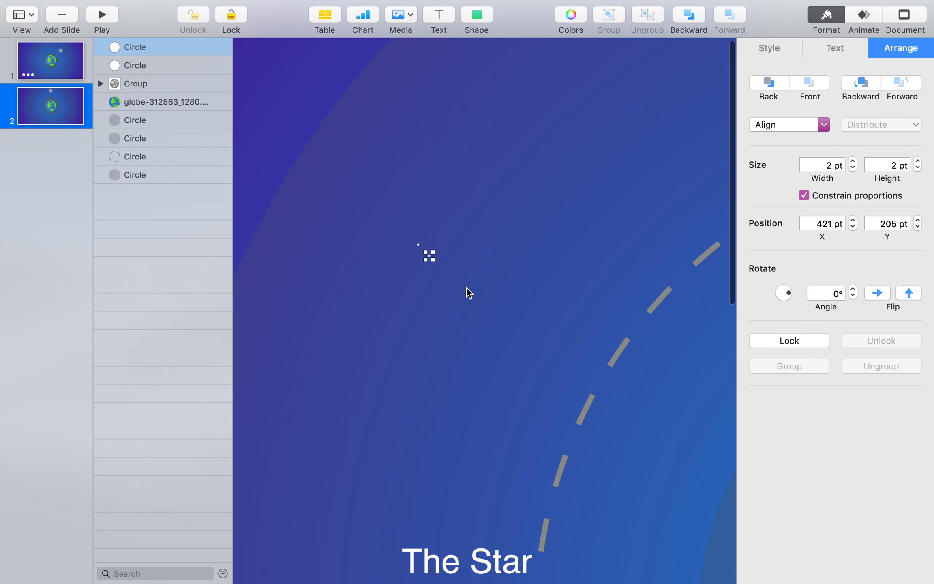
{"action": "triple_click", "coordinate": [838, 166]}
{"action": "type", "text": "5"}
{"action": "key", "text": "Return"}
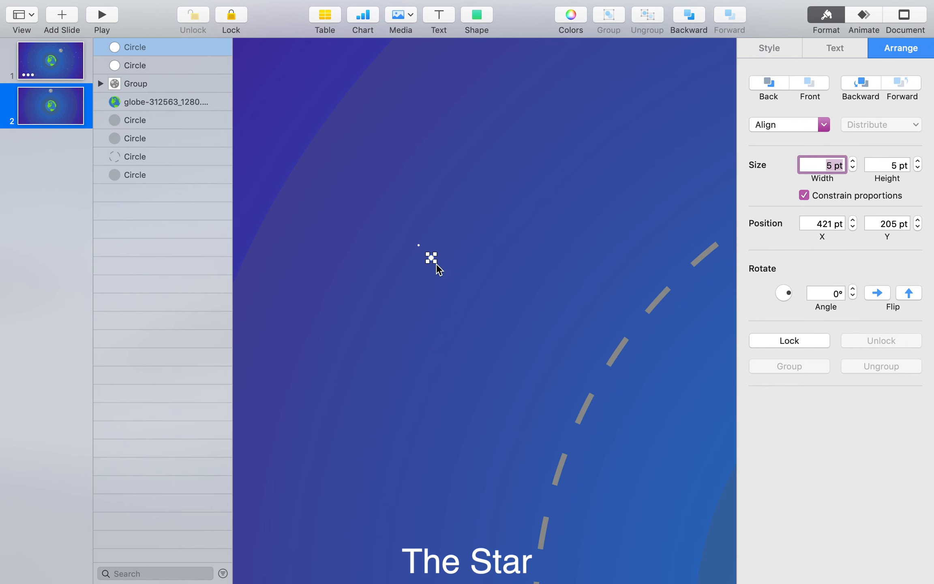
{"action": "left_click_drag", "start_coordinate": [434, 258], "coordinate": [405, 433]}
Copy the 5 pt star to just inside the orbit, left of the Earth, and set the copy's size to 7 pt.
{"action": "scroll", "coordinate": [404, 433], "scroll_direction": "down", "scroll_amount": 5}
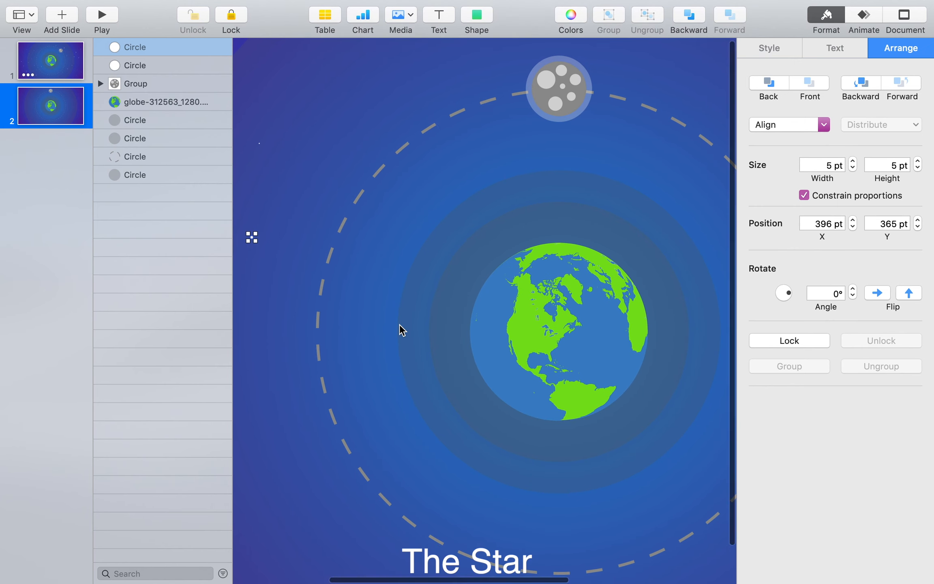
{"action": "scroll", "coordinate": [400, 323], "scroll_direction": "down", "scroll_amount": 3}
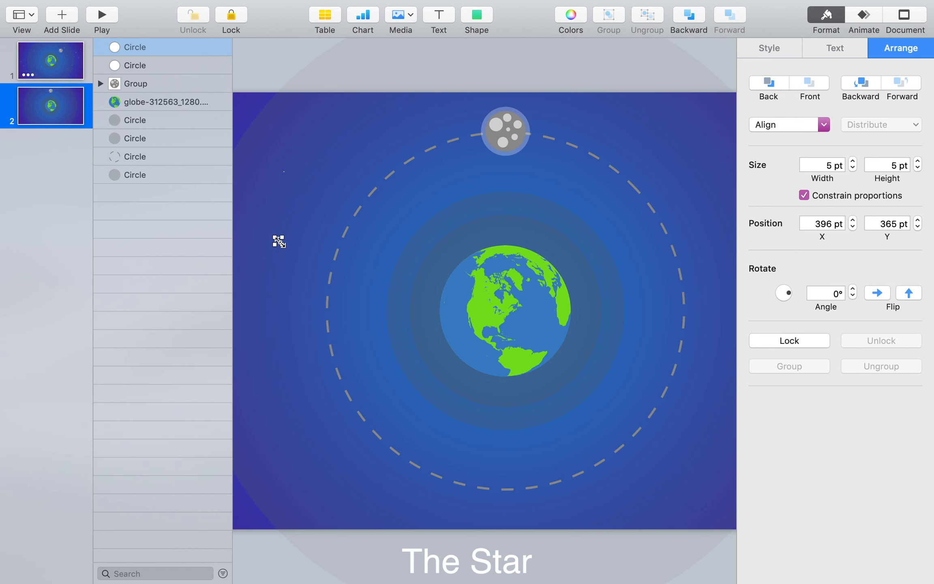
{"action": "left_click_drag", "start_coordinate": [278, 244], "coordinate": [388, 247]}
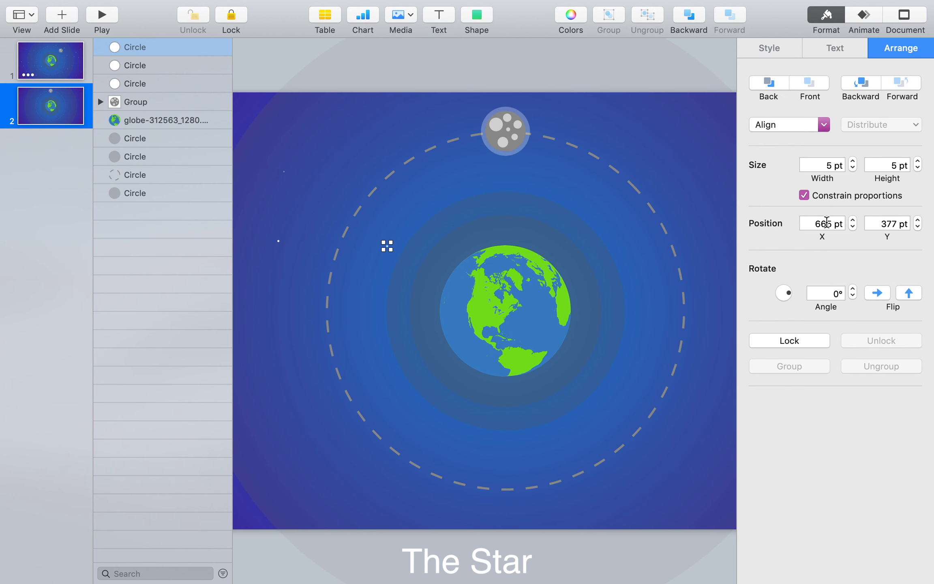
{"action": "left_click", "coordinate": [825, 166]}
{"action": "type", "text": "7"}
{"action": "key", "text": "Return"}
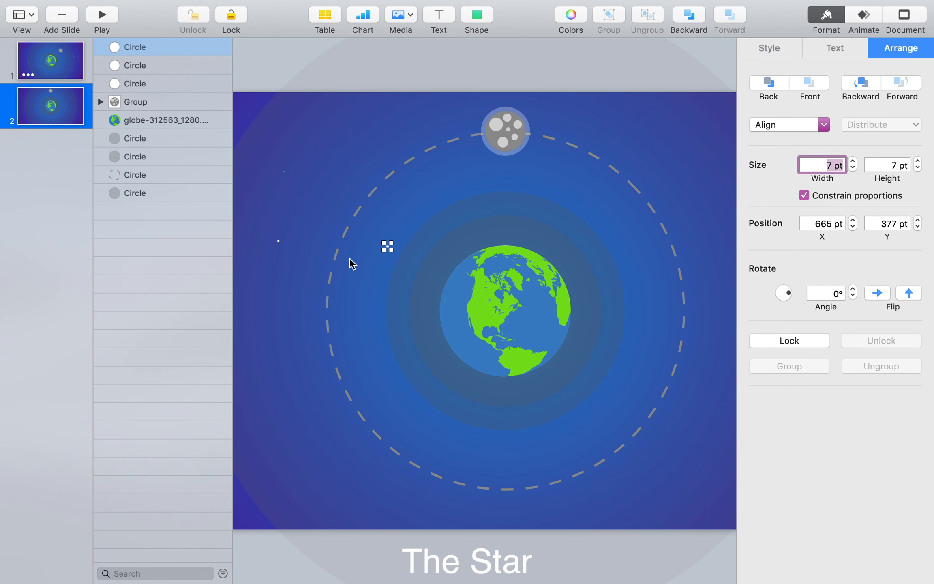
Copy the 7 pt star to outside the orbit, lower-left of the Earth, and set the copy's size to 9 pt.
{"action": "left_click_drag", "start_coordinate": [389, 252], "coordinate": [306, 410]}
{"action": "left_click", "coordinate": [824, 166]}
{"action": "type", "text": "9"}
{"action": "key", "text": "Return"}
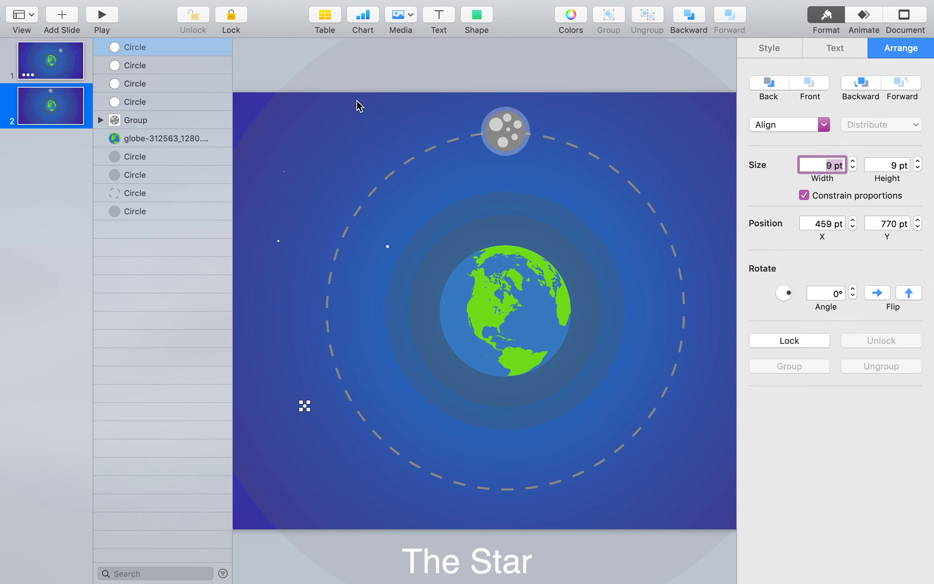
Copy the 9 pt star to outside the orbit, left of the moon, and set the copy's size to 11 pt.
{"action": "left_click_drag", "start_coordinate": [305, 408], "coordinate": [353, 137]}
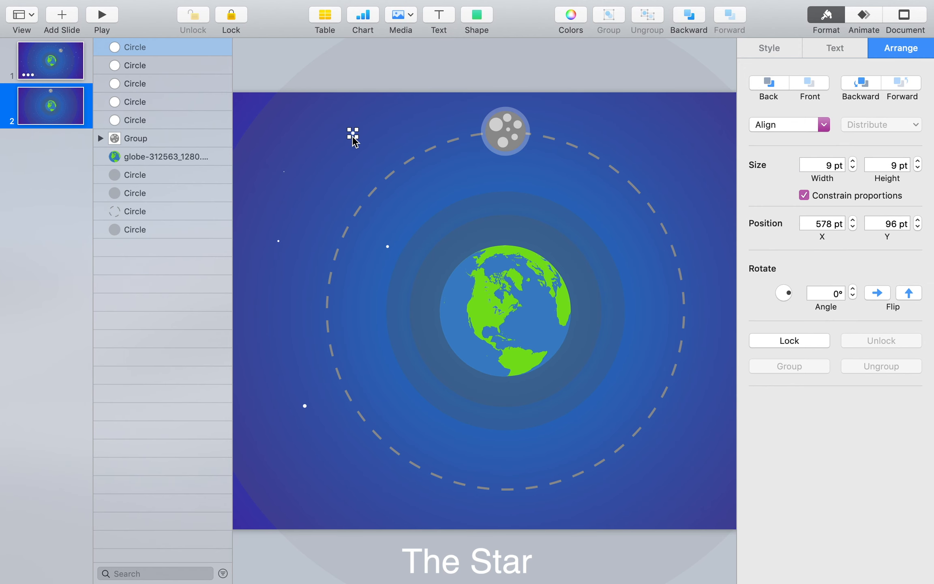
{"action": "left_click", "coordinate": [826, 166]}
{"action": "key", "text": "ctrl+Up"}
{"action": "left_click", "coordinate": [547, 22]}
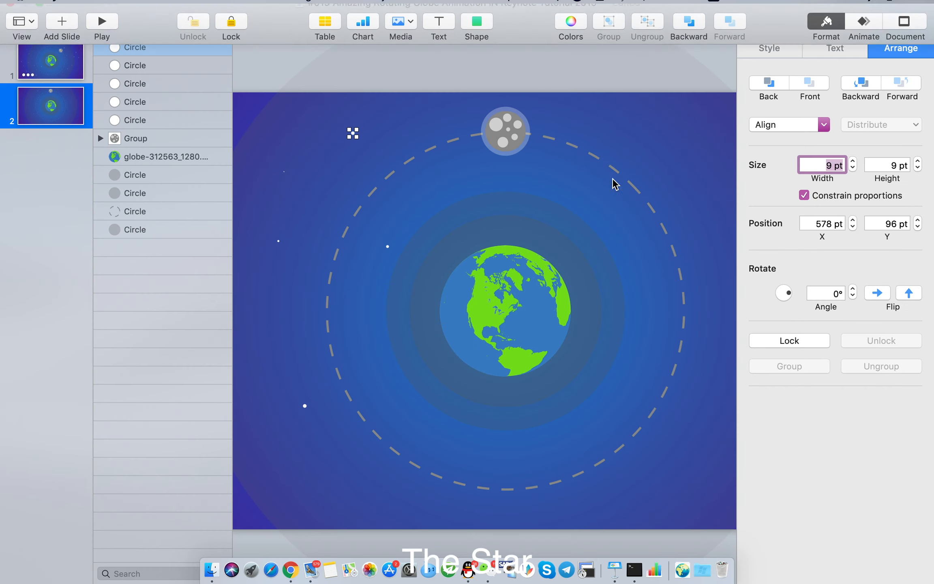
{"action": "type", "text": "11"}
{"action": "key", "text": "Return"}
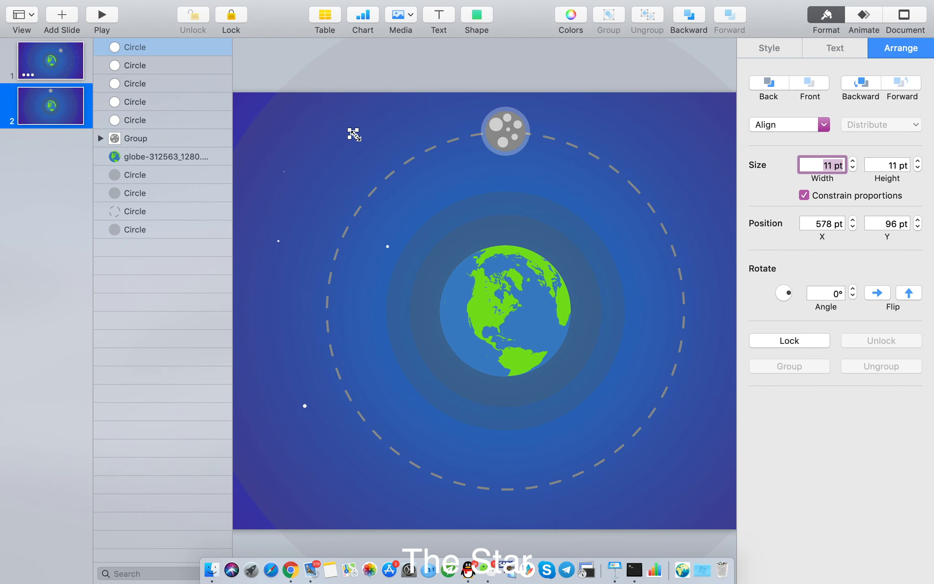
Add a sixth star copy inside the orbit, upper-right of the Earth, and group all six stars.
{"action": "left_click_drag", "start_coordinate": [353, 134], "coordinate": [564, 218]}
{"action": "left_click", "coordinate": [827, 166]}
Lock the largest background circle and spread three copies of the star group across the slide.
{"action": "left_click", "coordinate": [228, 22]}
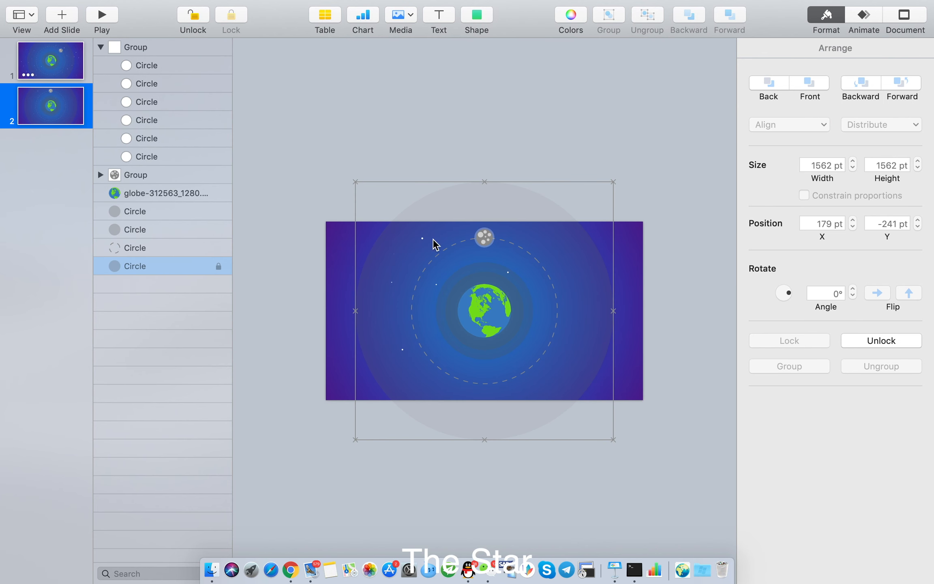
{"action": "left_click", "coordinate": [146, 47]}
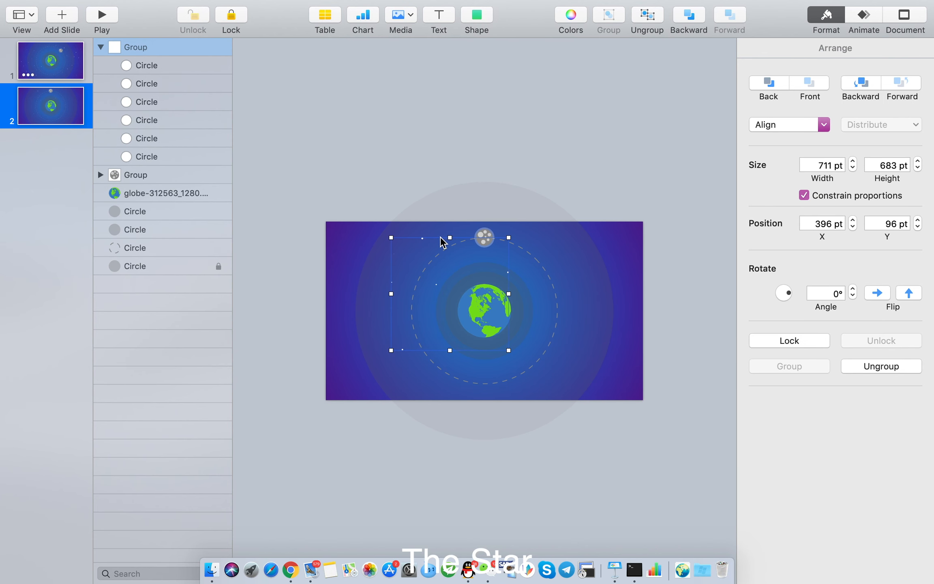
{"action": "left_click", "coordinate": [441, 242]}
{"action": "left_click", "coordinate": [424, 243]}
{"action": "left_click", "coordinate": [425, 243]}
{"action": "left_click_drag", "start_coordinate": [423, 240], "coordinate": [474, 242]}
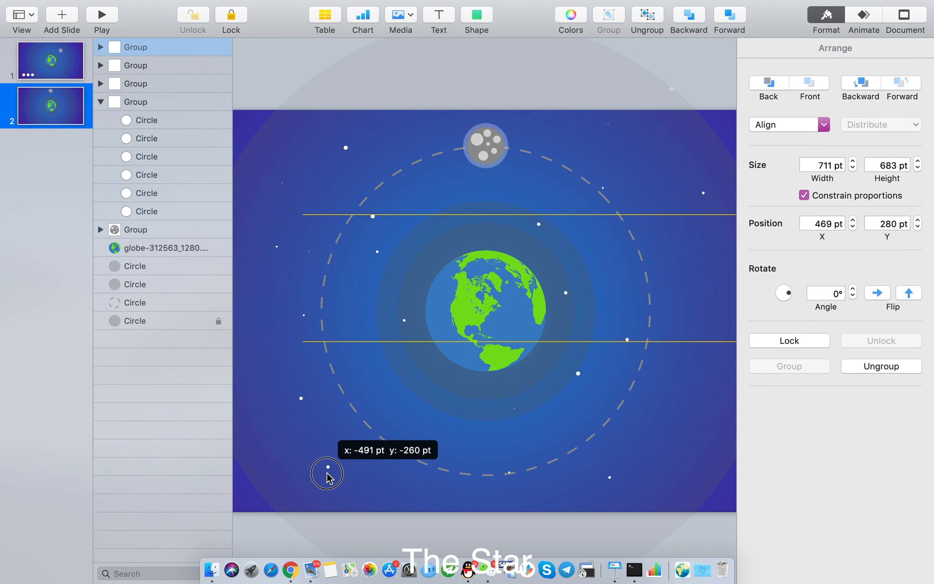
{"action": "left_click_drag", "start_coordinate": [327, 474], "coordinate": [381, 500]}
Ungroup the four star groups and regroup all their stars as a single group.
{"action": "scroll", "coordinate": [496, 367], "scroll_direction": "down", "scroll_amount": 3}
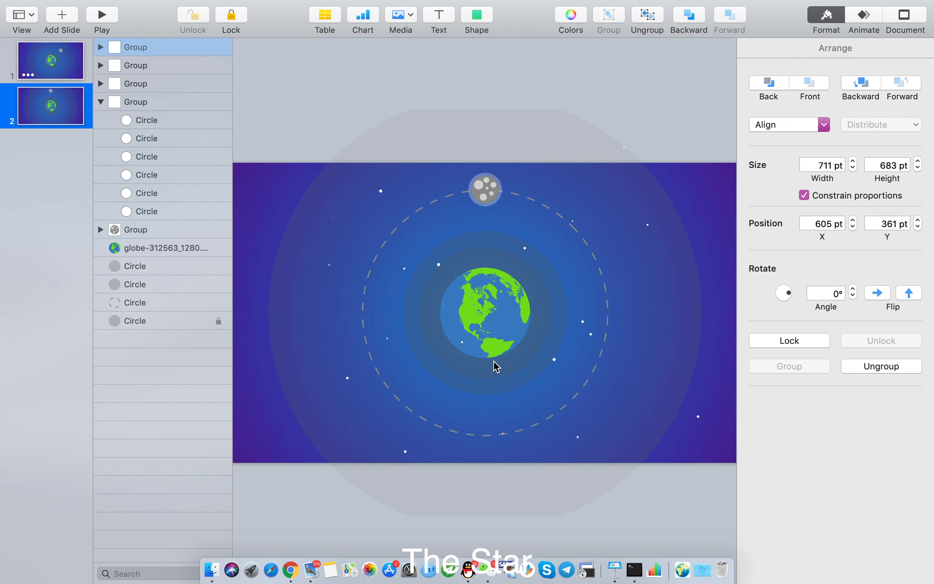
{"action": "left_click", "coordinate": [100, 101]}
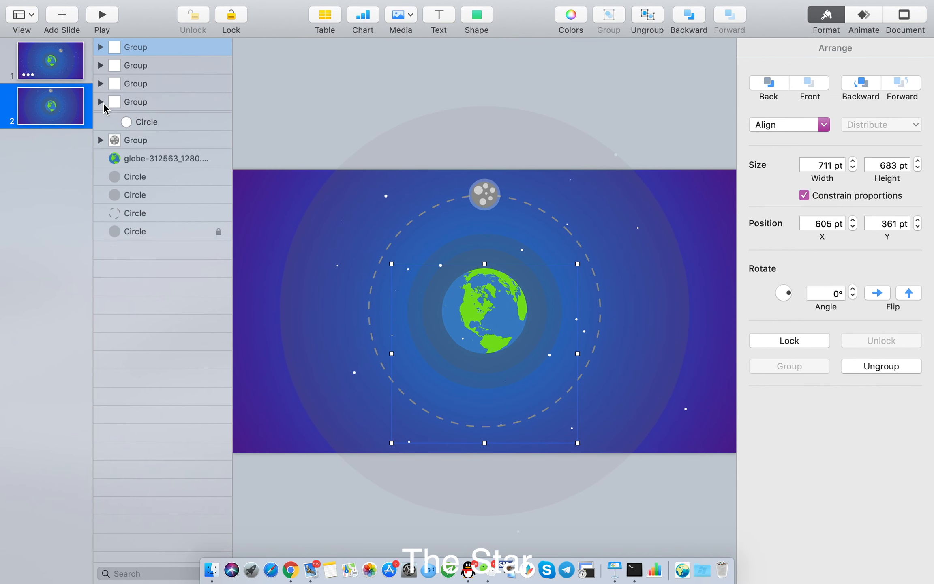
{"action": "left_click", "coordinate": [143, 102]}
{"action": "left_click", "coordinate": [160, 49], "text": "shift"}
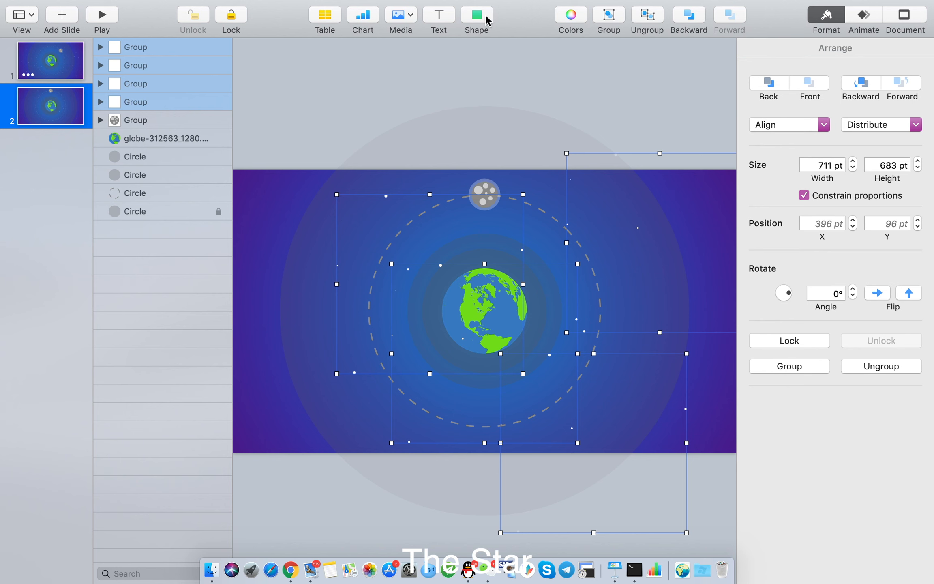
{"action": "left_click", "coordinate": [644, 20]}
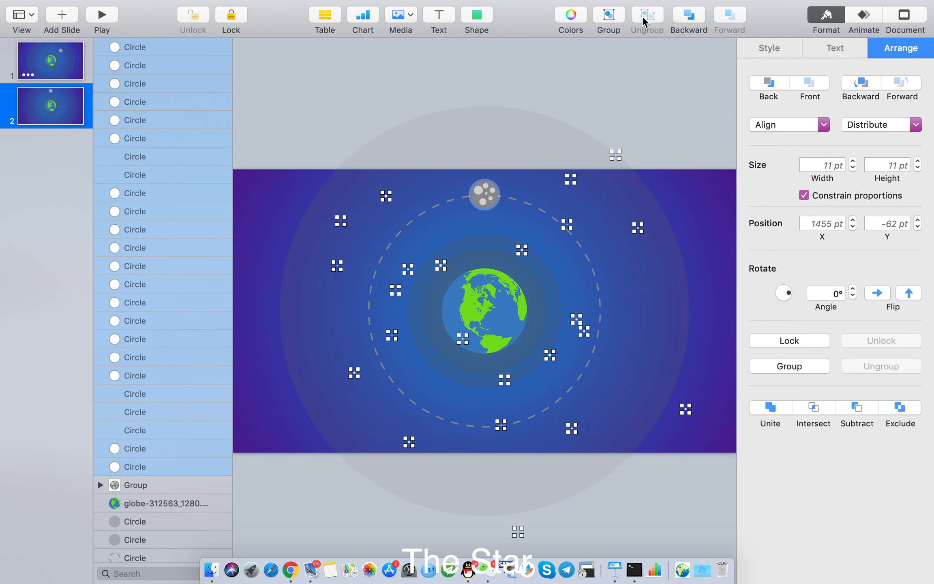
{"action": "left_click", "coordinate": [609, 18]}
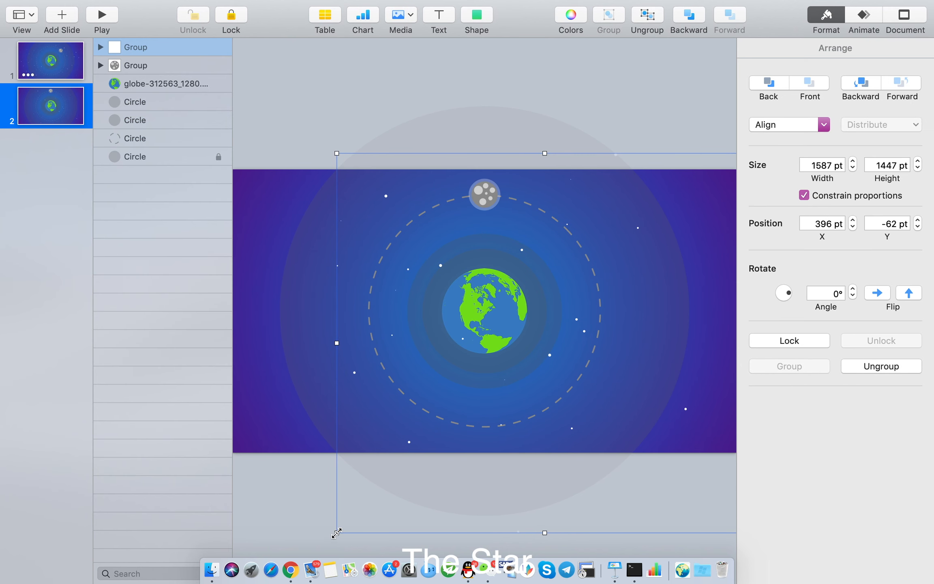
Enlarge the combined star group evenly from its centre to about 2014 × 1837 pt, then deselect it.
{"action": "left_click_drag", "start_coordinate": [336, 532], "coordinate": [281, 583]}
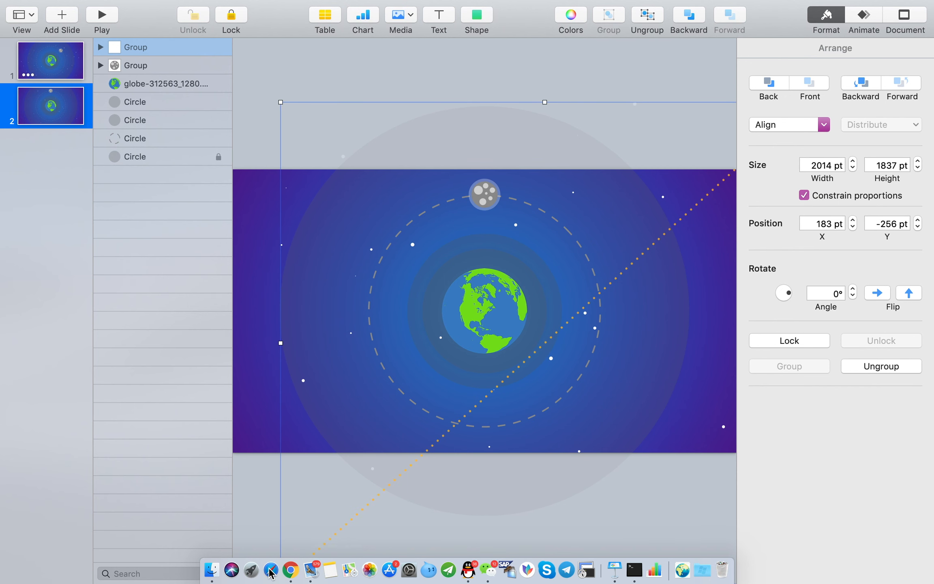
{"action": "left_click", "coordinate": [580, 75]}
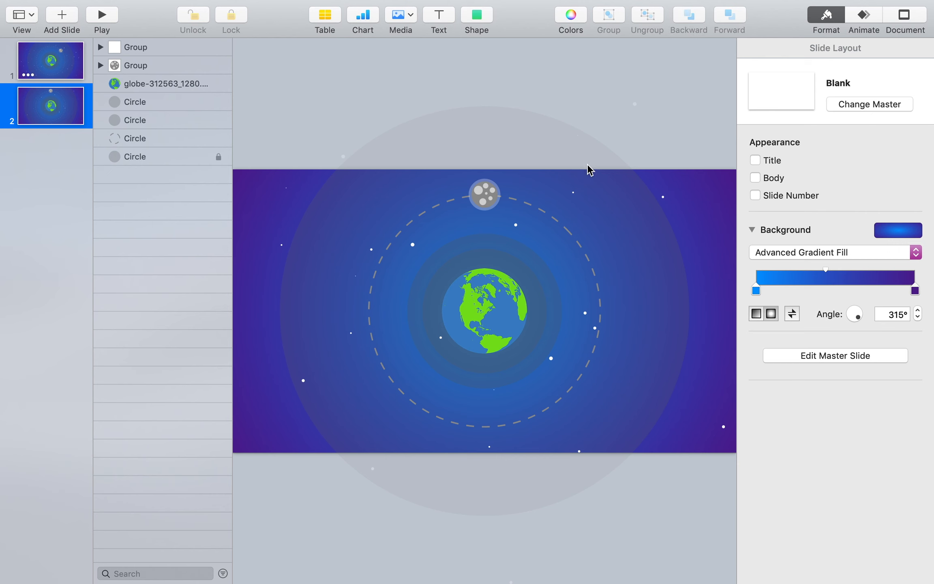
Add a Rotate action to the Earth image and set its duration to 30 s.
{"action": "scroll", "coordinate": [528, 320], "scroll_direction": "down", "scroll_amount": 3}
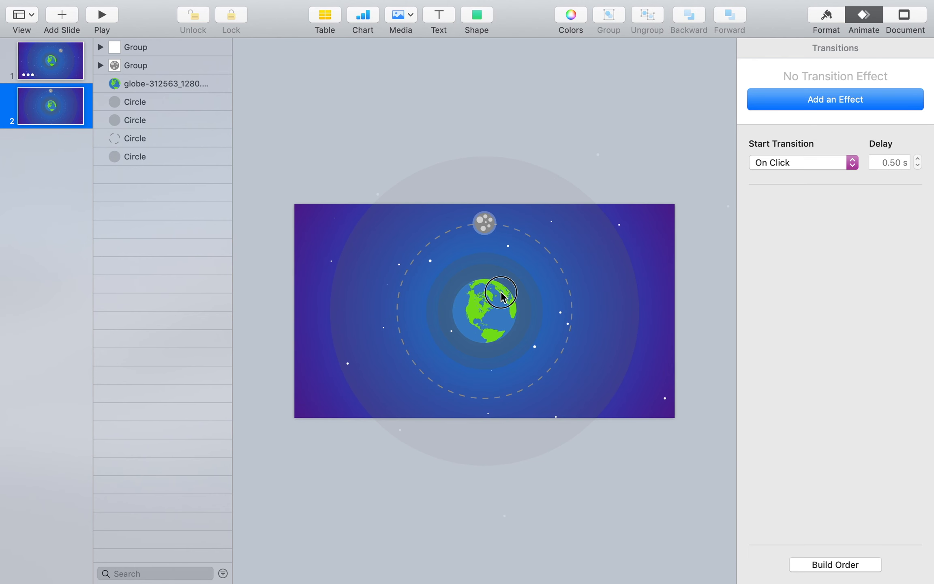
{"action": "left_click", "coordinate": [502, 291]}
{"action": "left_click", "coordinate": [832, 105]}
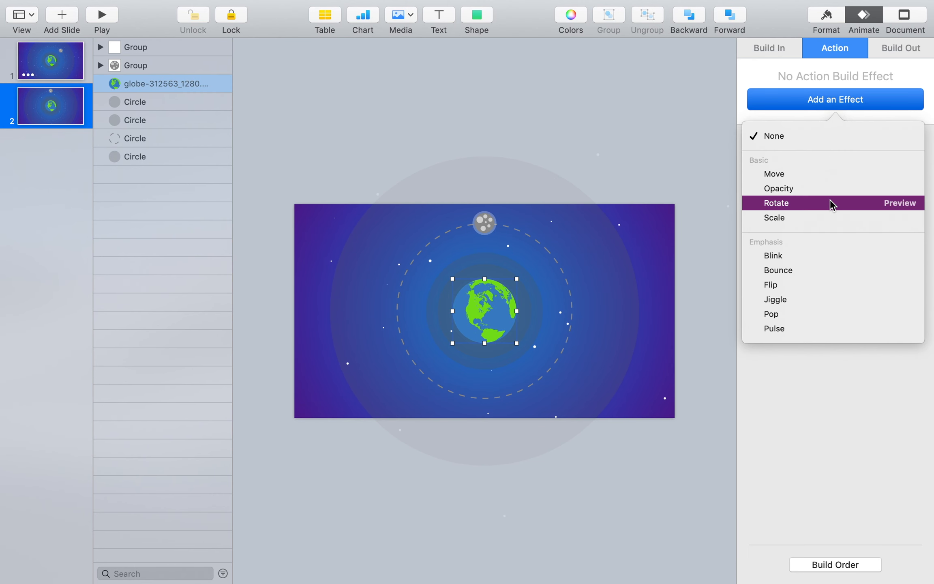
{"action": "left_click", "coordinate": [830, 202]}
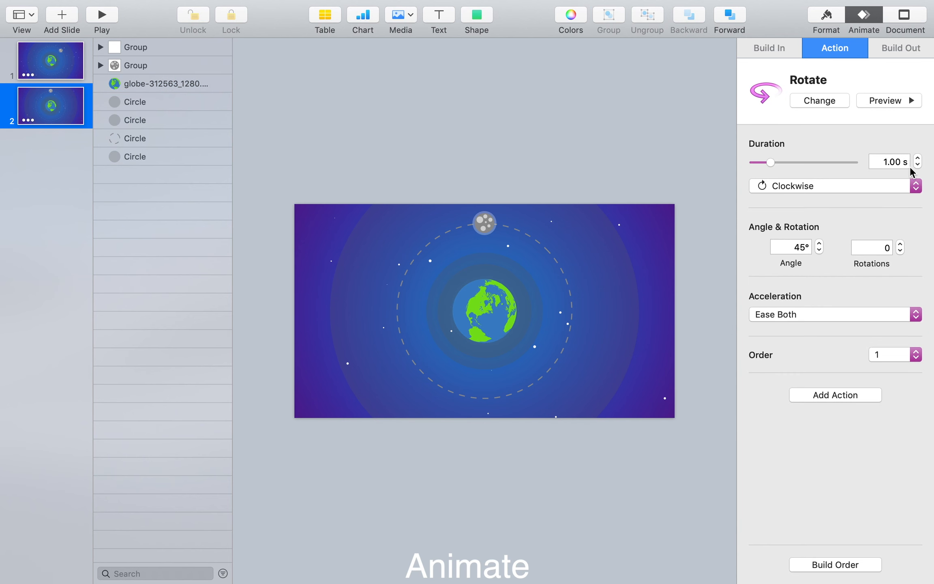
{"action": "left_click", "coordinate": [888, 162]}
{"action": "type", "text": "30"}
{"action": "key", "text": "Return"}
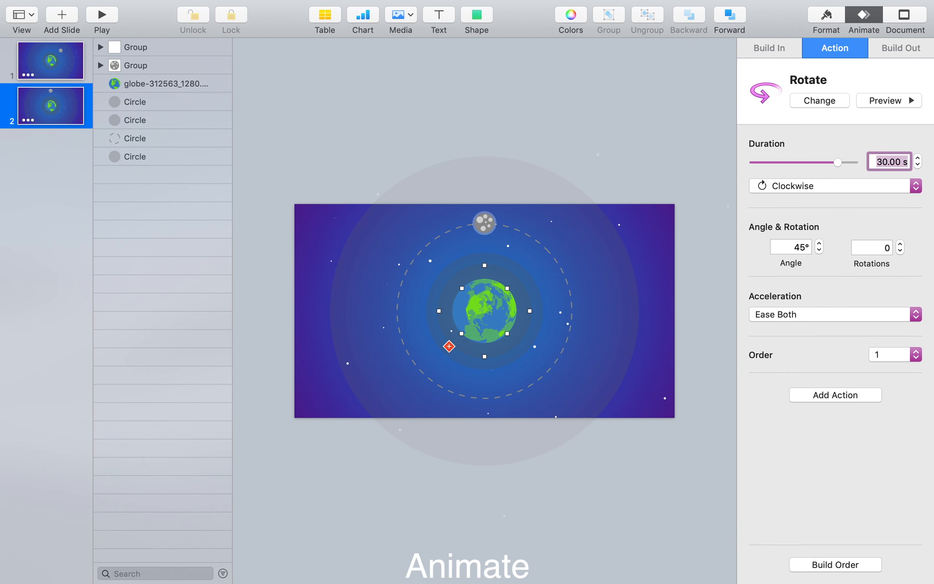
Make the Earth's rotation counterclockwise with a 0° angle and 1 full rotation.
{"action": "left_click", "coordinate": [835, 188]}
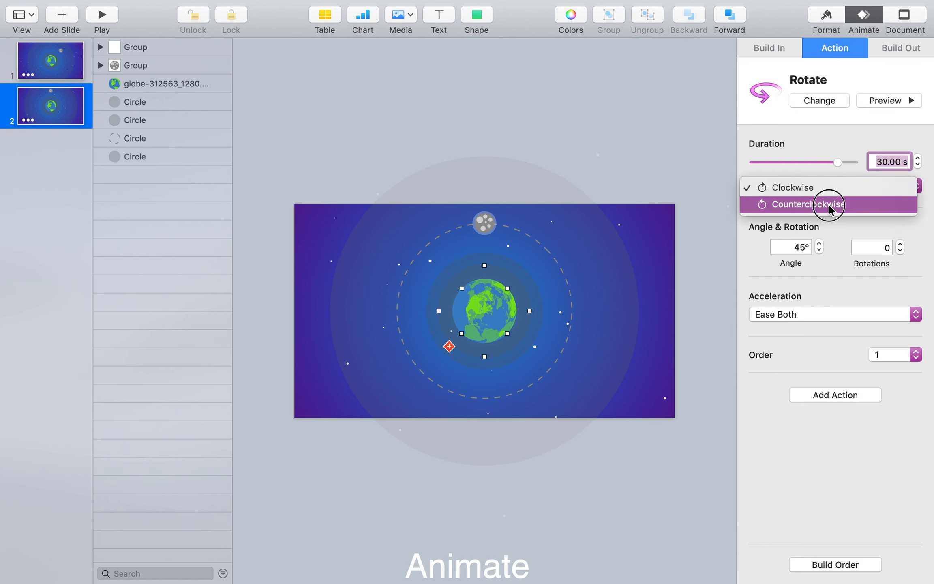
{"action": "left_click", "coordinate": [827, 202]}
{"action": "left_click", "coordinate": [792, 247]}
{"action": "type", "text": "0"}
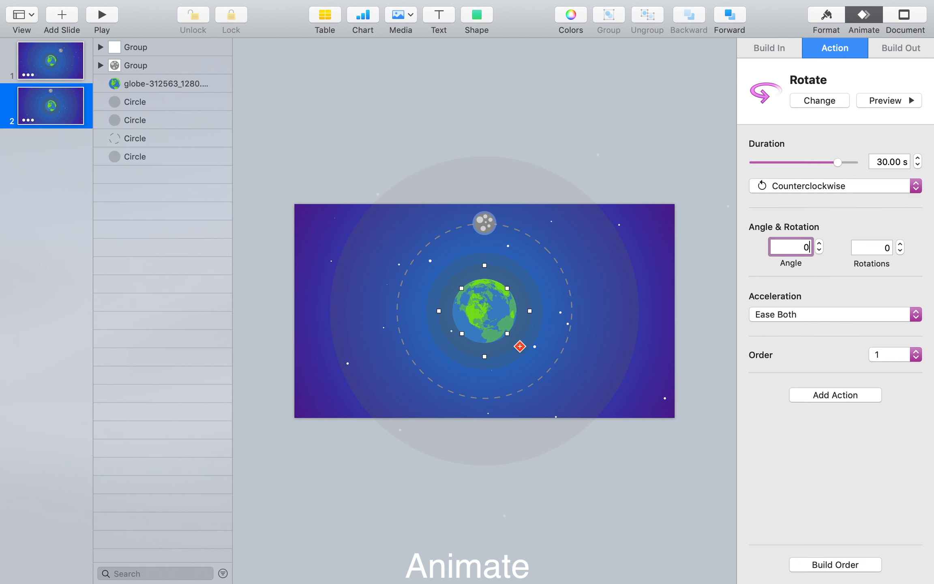
{"action": "left_click", "coordinate": [870, 246]}
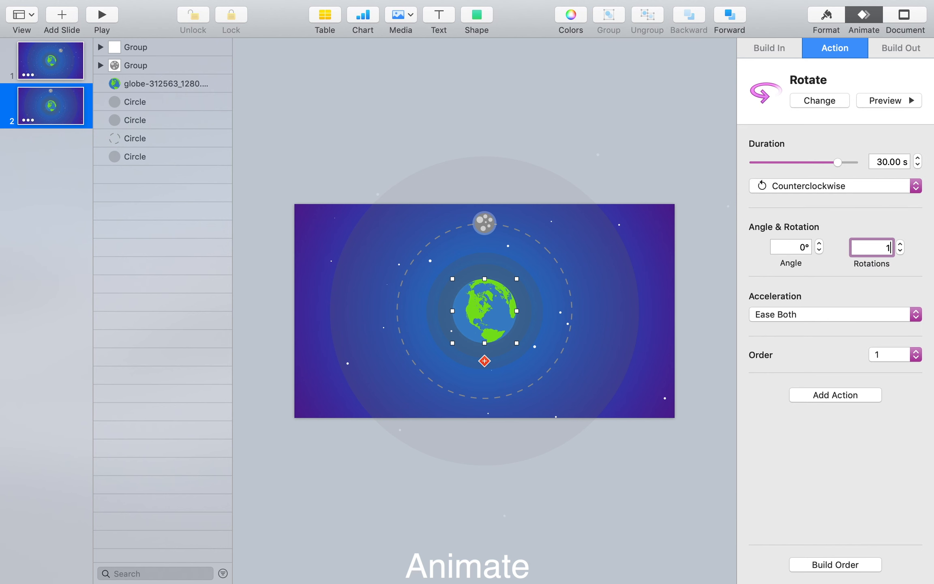
{"action": "type", "text": "1"}
Preview the Earth's rotation from the build order, then close the build order window.
{"action": "left_click", "coordinate": [840, 565]}
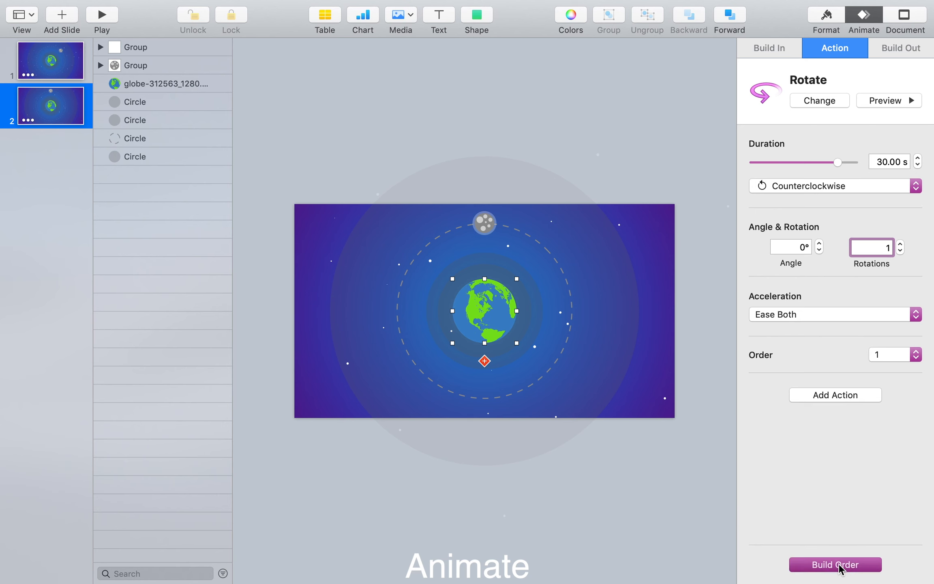
{"action": "left_click", "coordinate": [807, 540]}
{"action": "left_click", "coordinate": [800, 536]}
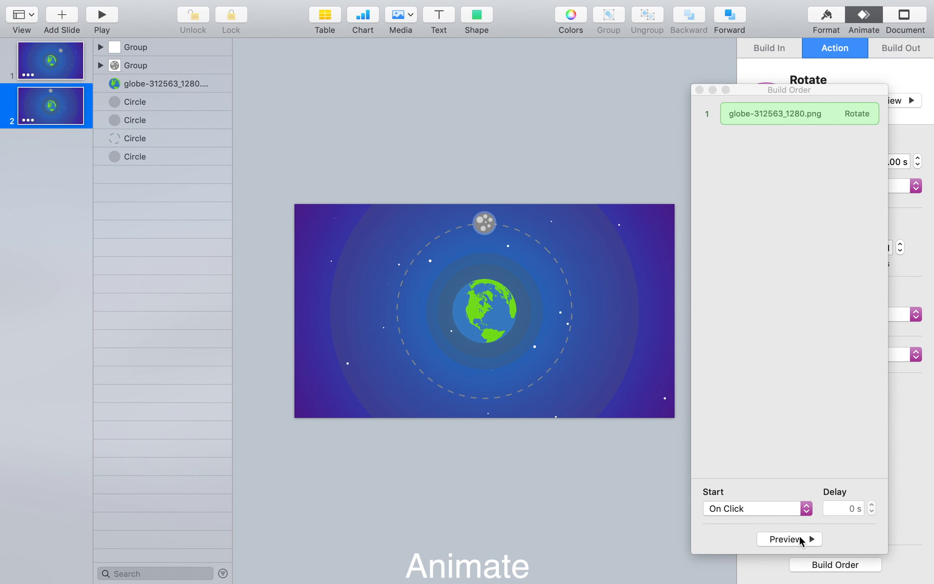
{"action": "left_click", "coordinate": [699, 90]}
{"action": "left_click", "coordinate": [681, 507]}
Set the acceleration of the Earth's rotation to None and preview the build again.
{"action": "left_click", "coordinate": [488, 321]}
{"action": "left_click", "coordinate": [813, 319]}
{"action": "left_click", "coordinate": [813, 317]}
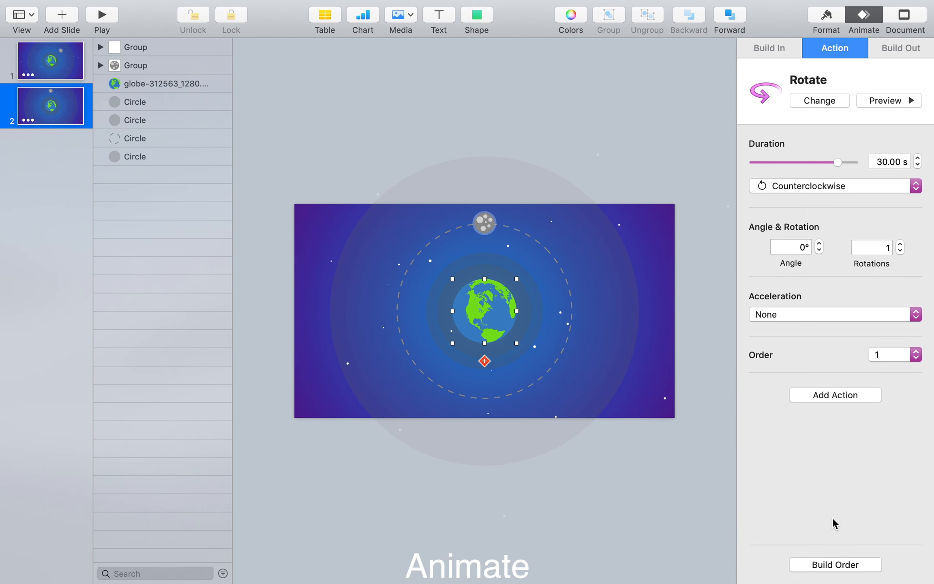
{"action": "left_click", "coordinate": [845, 564]}
{"action": "left_click", "coordinate": [793, 540]}
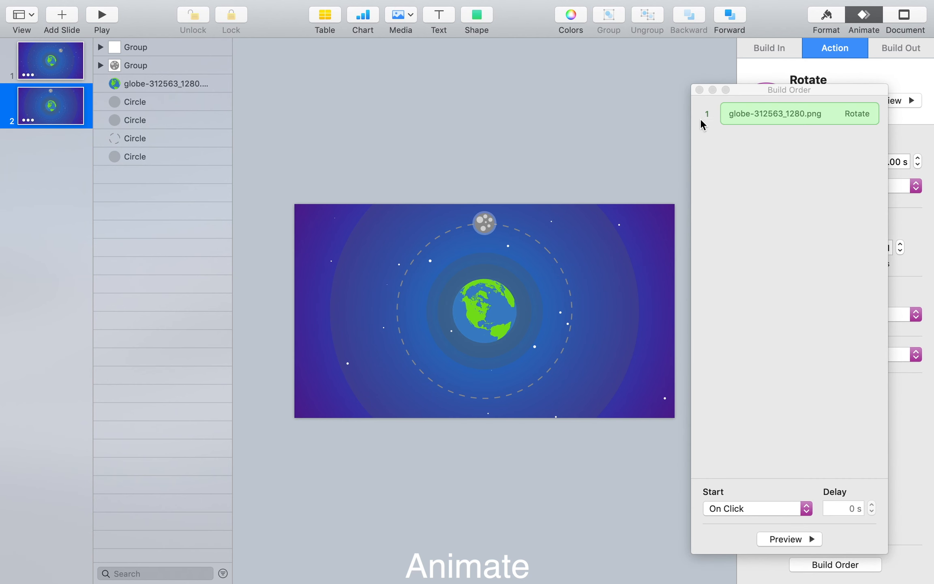
{"action": "left_click", "coordinate": [700, 90]}
{"action": "left_click", "coordinate": [664, 120]}
Turn the dashed orbit circle into a motion path for the moon group.
{"action": "left_click", "coordinate": [488, 218]}
{"action": "left_click", "coordinate": [528, 234], "text": "shift"}
{"action": "mouse_move", "coordinate": [412, 4]}
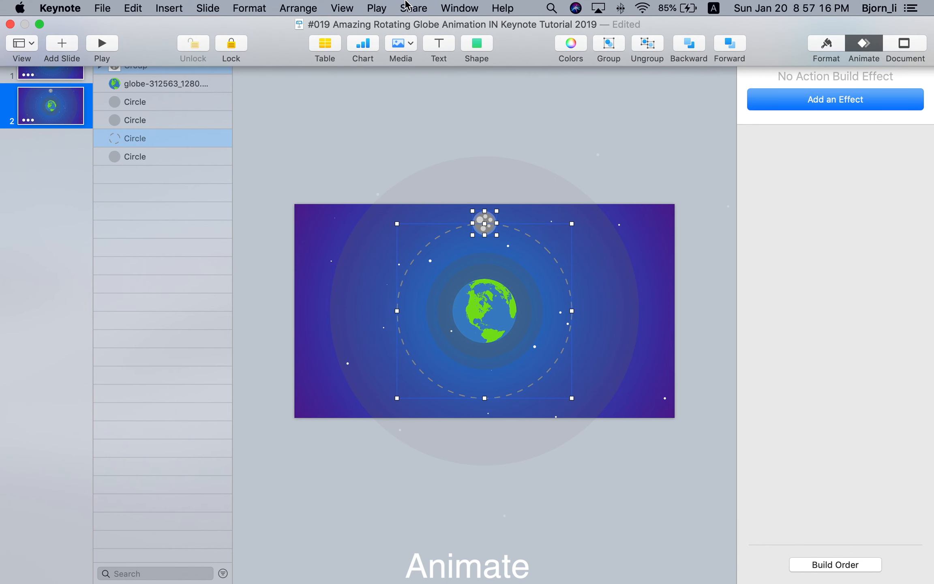
{"action": "left_click", "coordinate": [298, 6]}
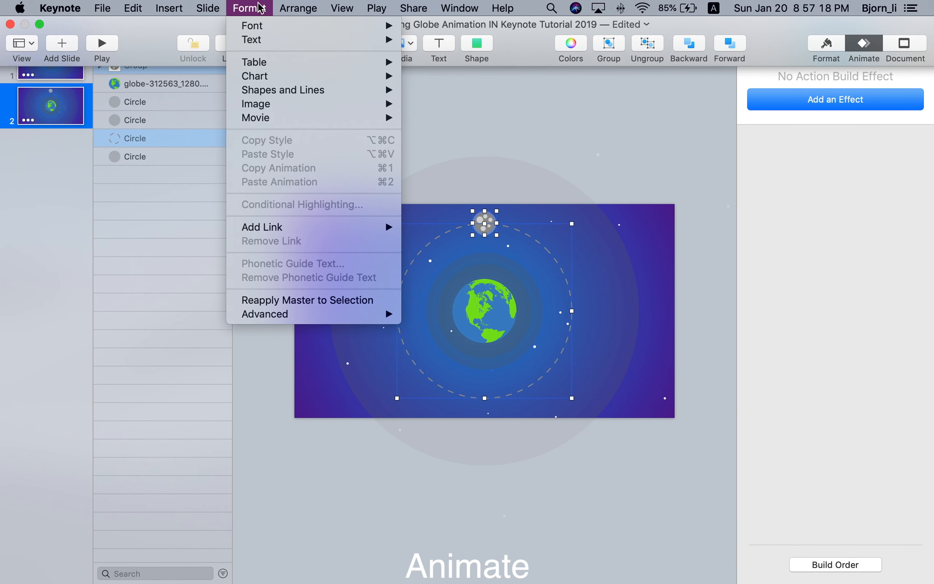
{"action": "mouse_move", "coordinate": [288, 95]}
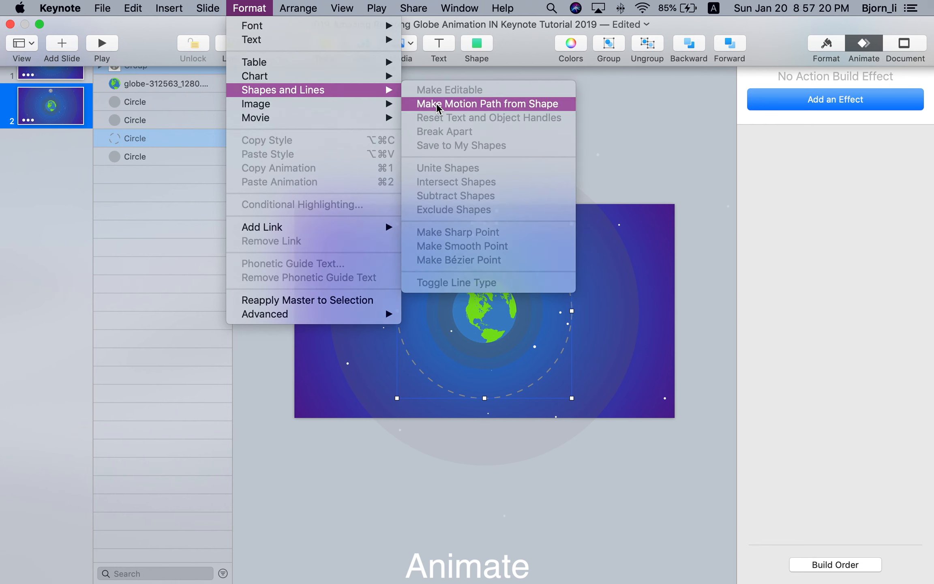
{"action": "left_click", "coordinate": [433, 101]}
{"action": "left_click", "coordinate": [559, 269]}
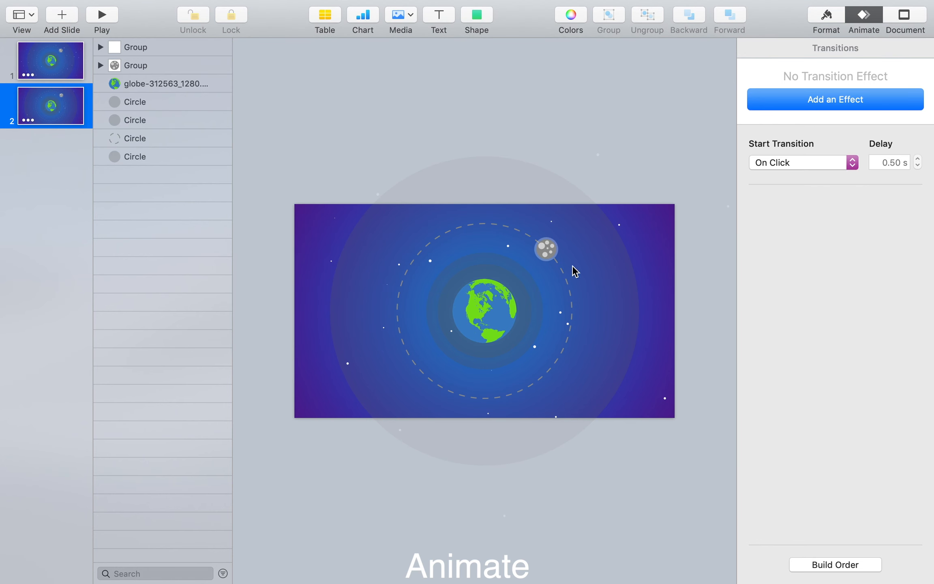
Set the moon's Move action to a duration of 30 s with acceleration None.
{"action": "left_click", "coordinate": [546, 248]}
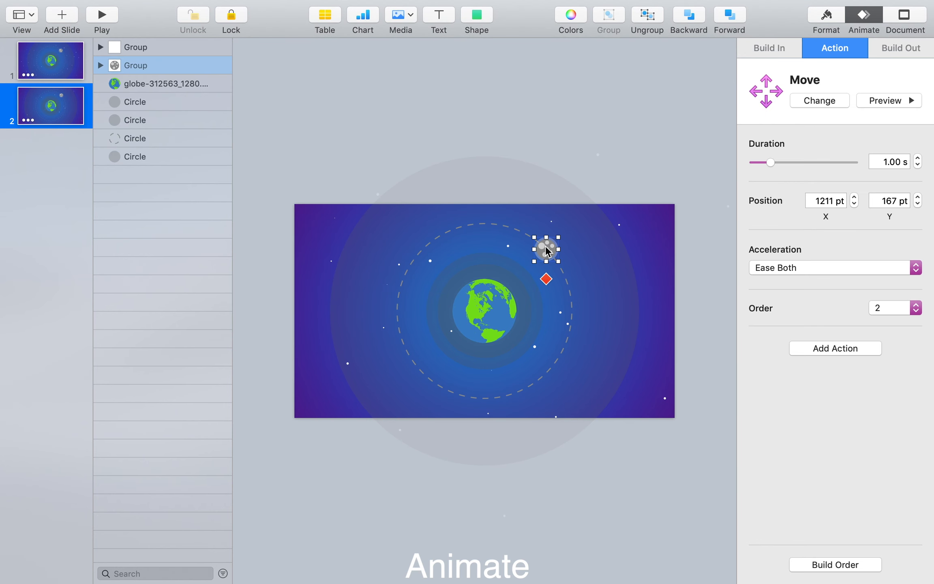
{"action": "triple_click", "coordinate": [890, 163]}
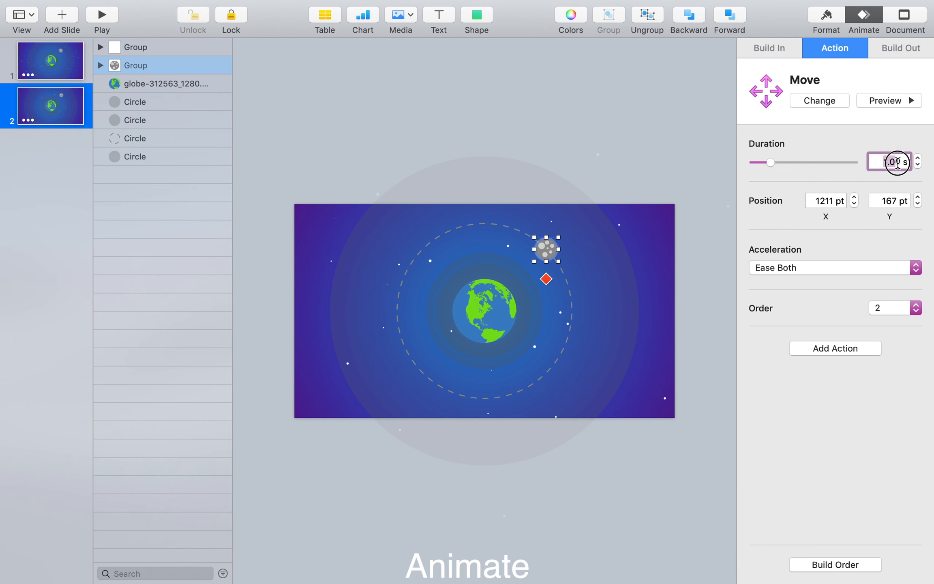
{"action": "type", "text": "30"}
{"action": "key", "text": "Return"}
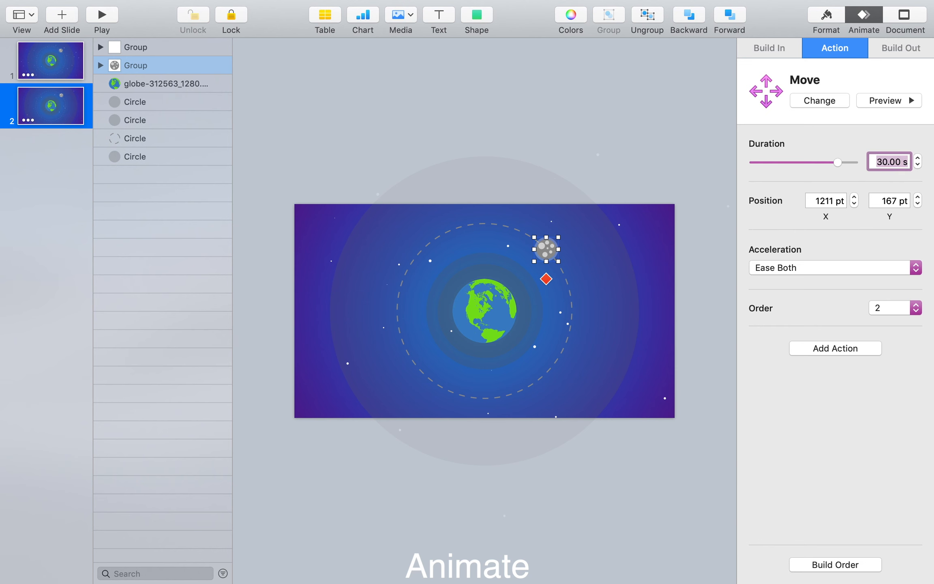
{"action": "left_click", "coordinate": [794, 269]}
{"action": "left_click", "coordinate": [795, 270]}
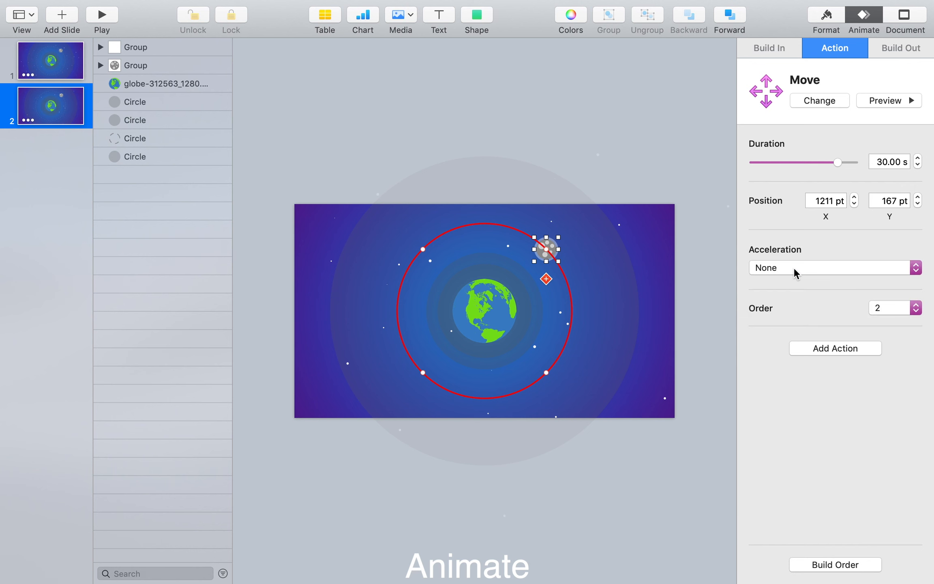
Make the moon's Move build start With Build 1, check the globe's Rotate build, and close the build order.
{"action": "left_click", "coordinate": [844, 564]}
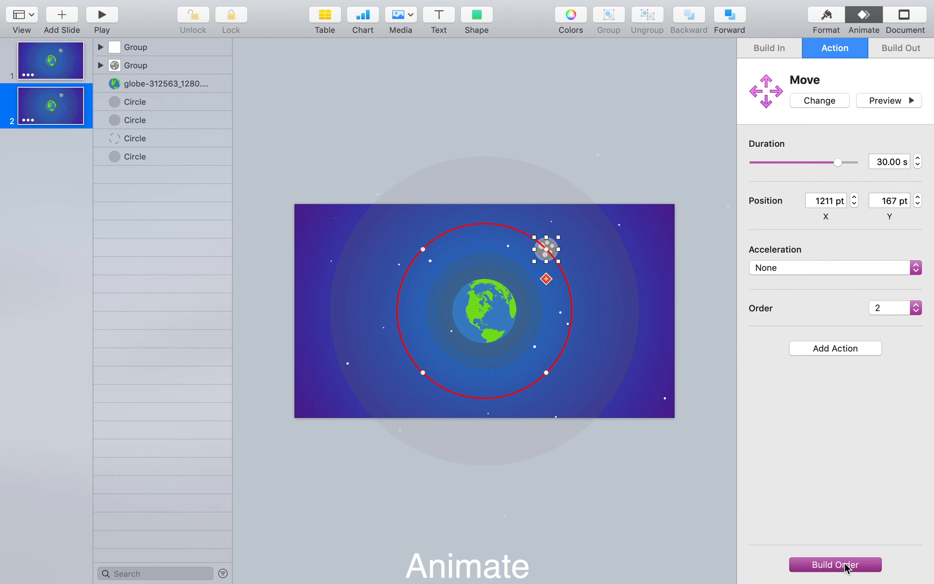
{"action": "left_click", "coordinate": [757, 515]}
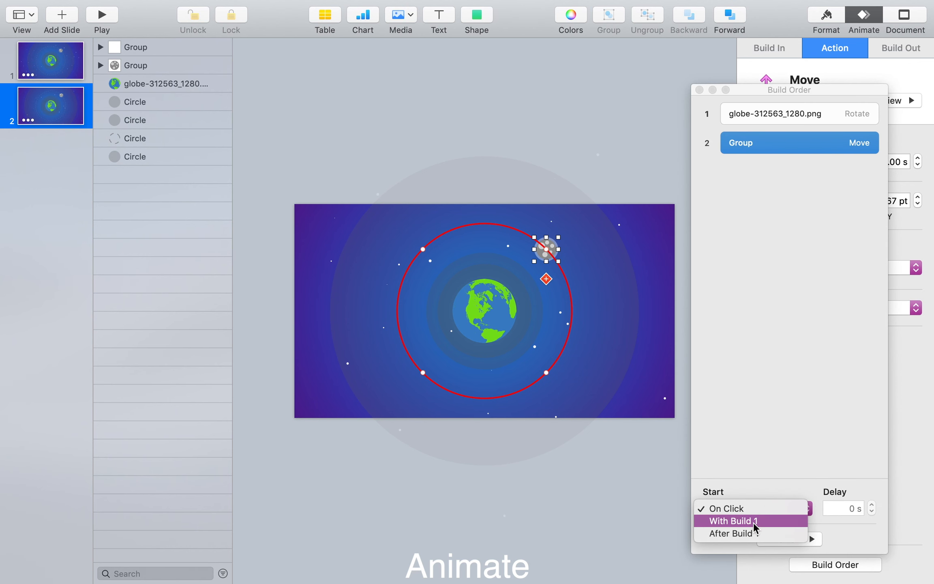
{"action": "left_click", "coordinate": [755, 524]}
{"action": "left_click_drag", "start_coordinate": [796, 91], "coordinate": [618, 100]}
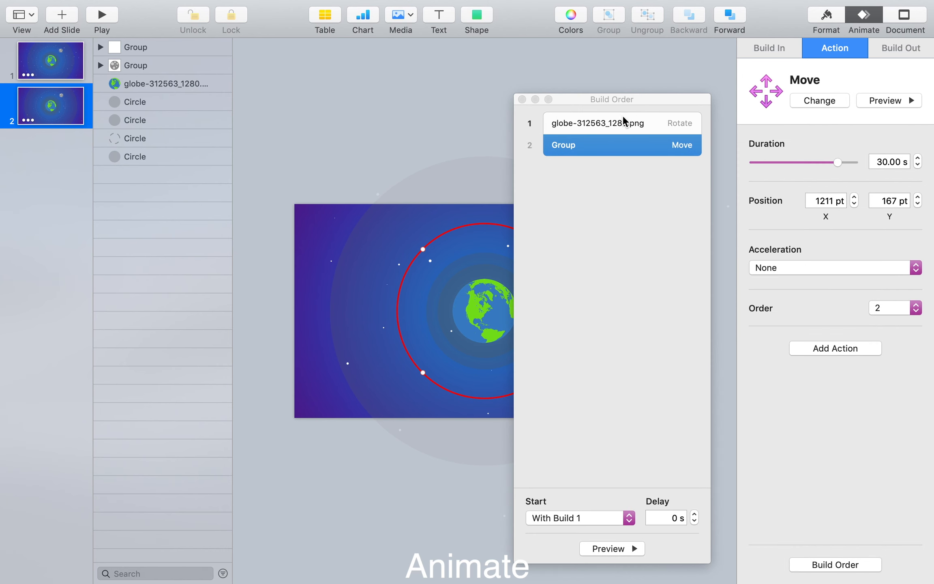
{"action": "left_click", "coordinate": [623, 118]}
{"action": "left_click_drag", "start_coordinate": [572, 97], "coordinate": [661, 93]}
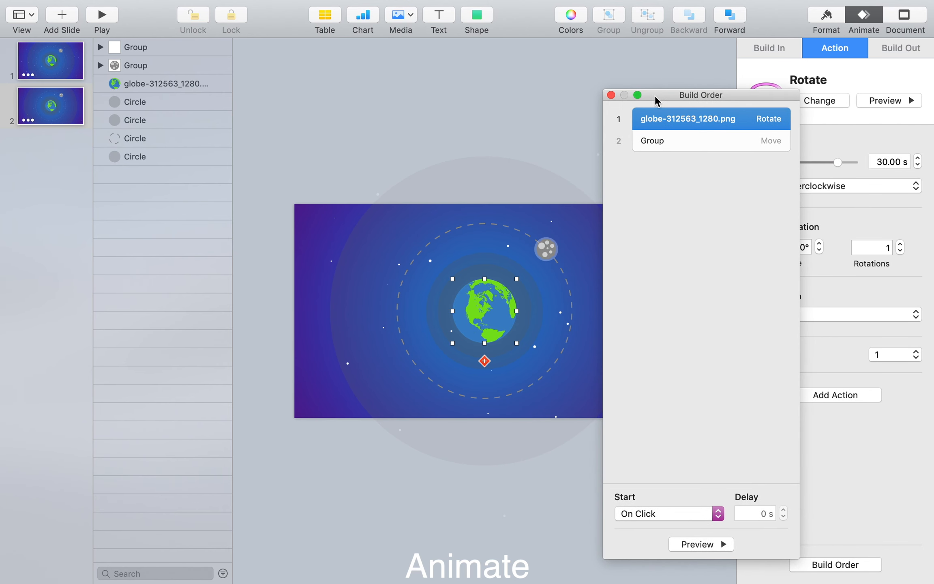
{"action": "left_click", "coordinate": [610, 96]}
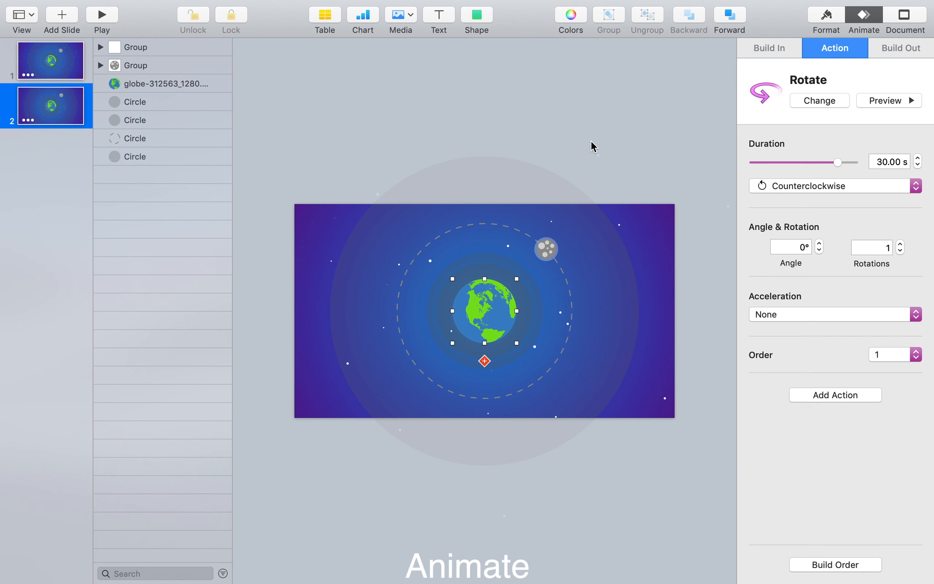
Add a Rotate action to the star group and set its duration to 30 s.
{"action": "left_click", "coordinate": [150, 47]}
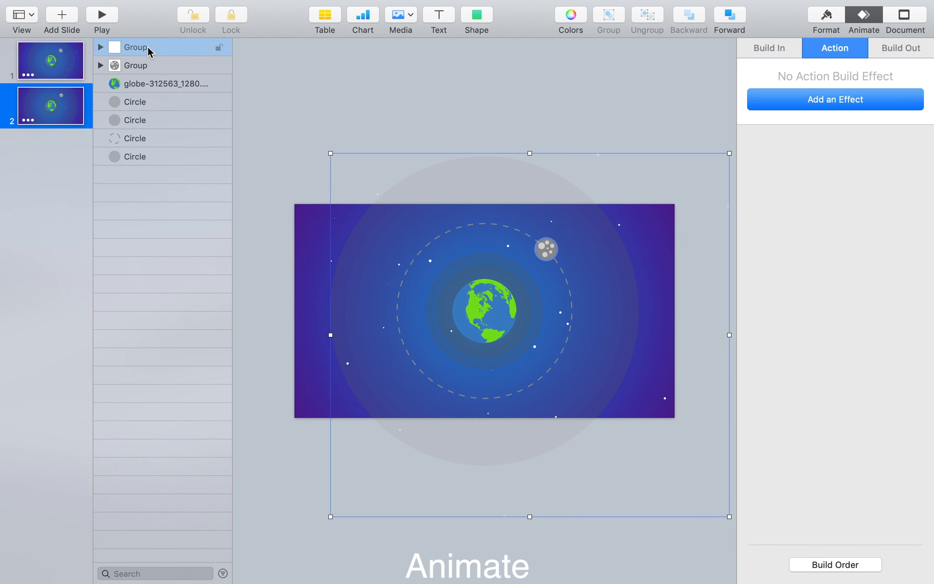
{"action": "left_click", "coordinate": [856, 102]}
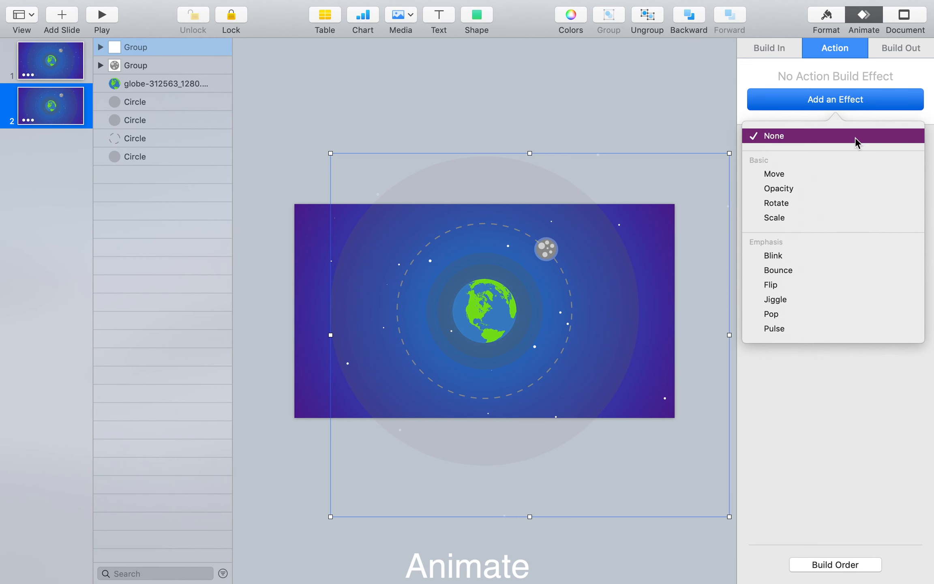
{"action": "left_click", "coordinate": [863, 207]}
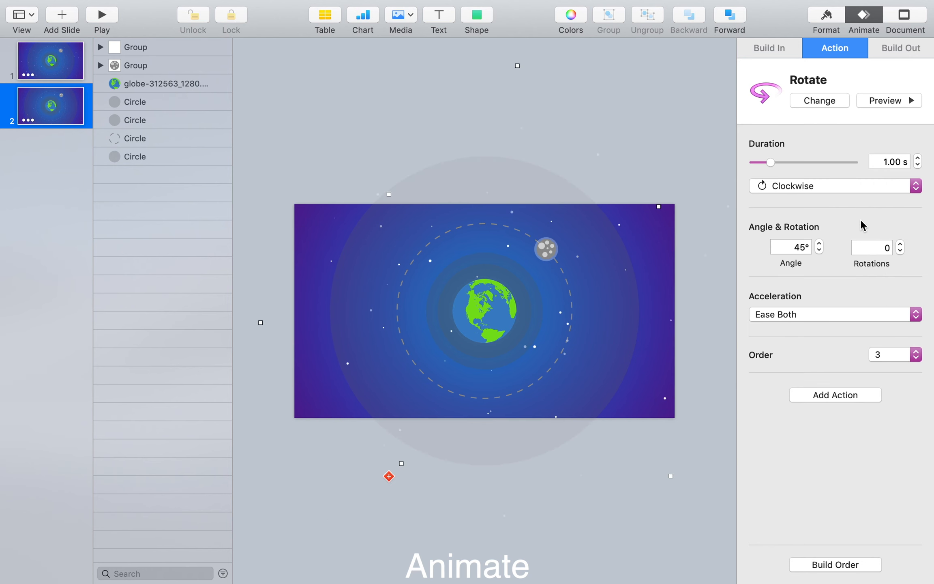
{"action": "left_click", "coordinate": [885, 166]}
{"action": "type", "text": "30"}
{"action": "key", "text": "Return"}
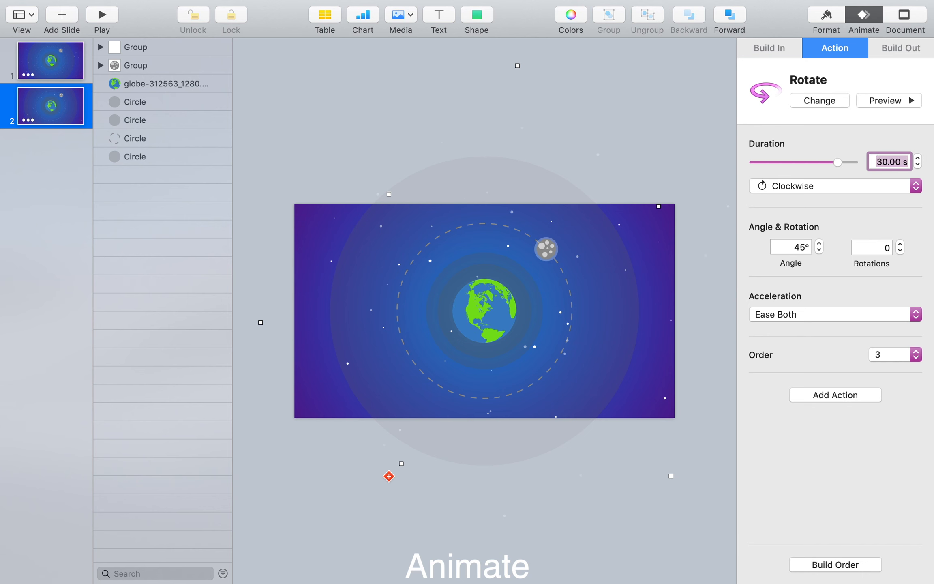
Make the star group's rotation counterclockwise with 1 rotation, a 0° angle and acceleration None.
{"action": "left_click", "coordinate": [856, 192]}
{"action": "left_click", "coordinate": [855, 202]}
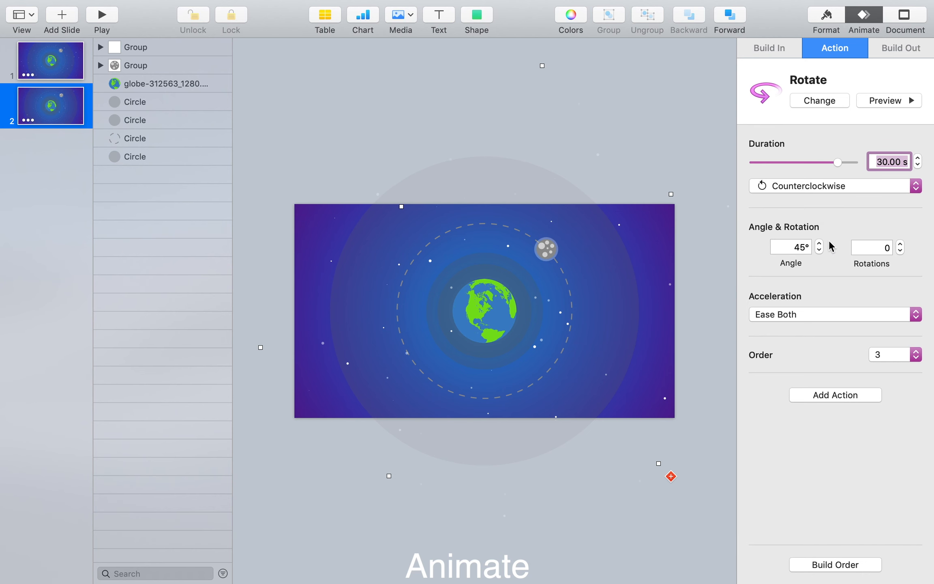
{"action": "left_click", "coordinate": [868, 246]}
{"action": "type", "text": "1"}
{"action": "left_click", "coordinate": [782, 246]}
{"action": "type", "text": "0"}
{"action": "key", "text": "Return"}
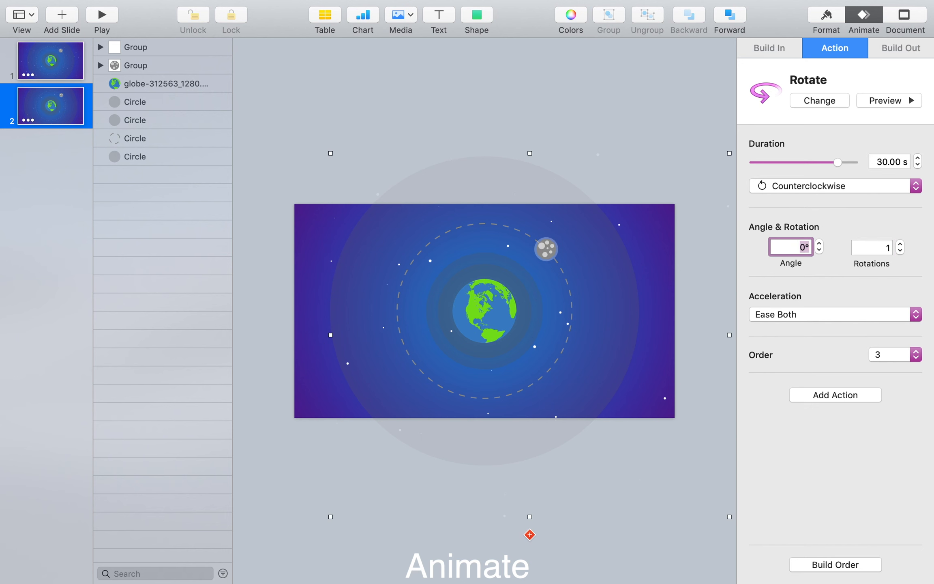
{"action": "left_click", "coordinate": [811, 315]}
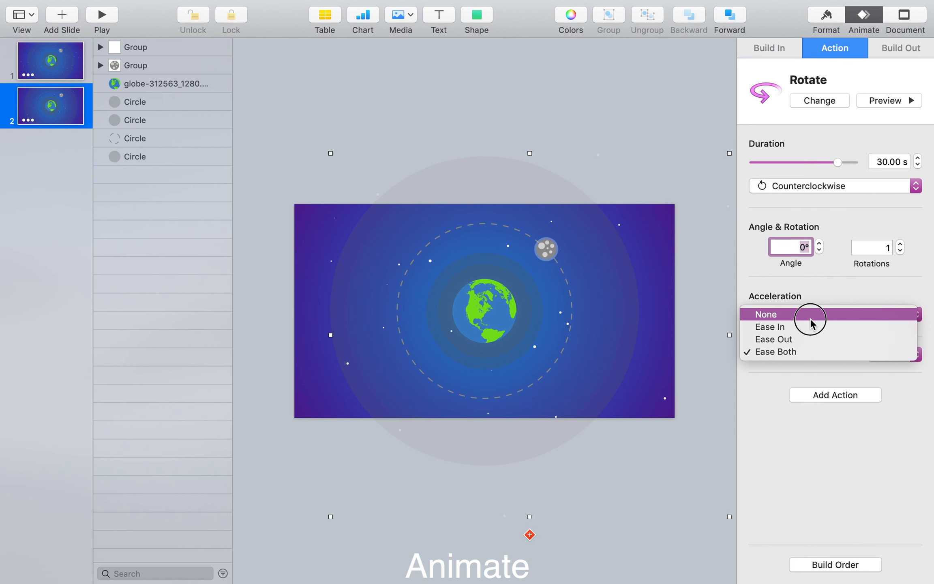
{"action": "left_click", "coordinate": [811, 315]}
{"action": "left_click", "coordinate": [707, 466]}
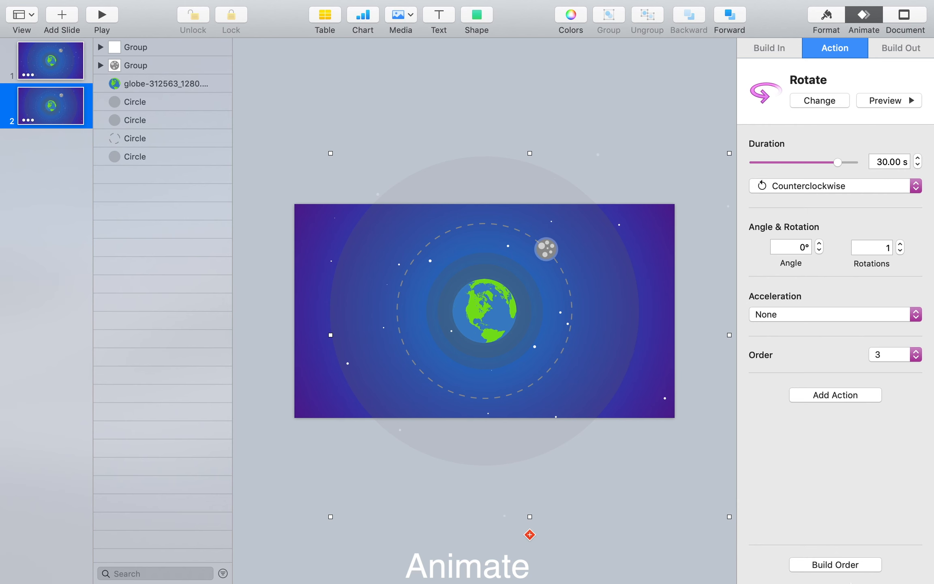
Make the star group's Rotate build start With Build 1, preview the combined animation, and close the build order.
{"action": "left_click", "coordinate": [867, 566]}
{"action": "left_click", "coordinate": [669, 513]}
{"action": "left_click", "coordinate": [653, 502]}
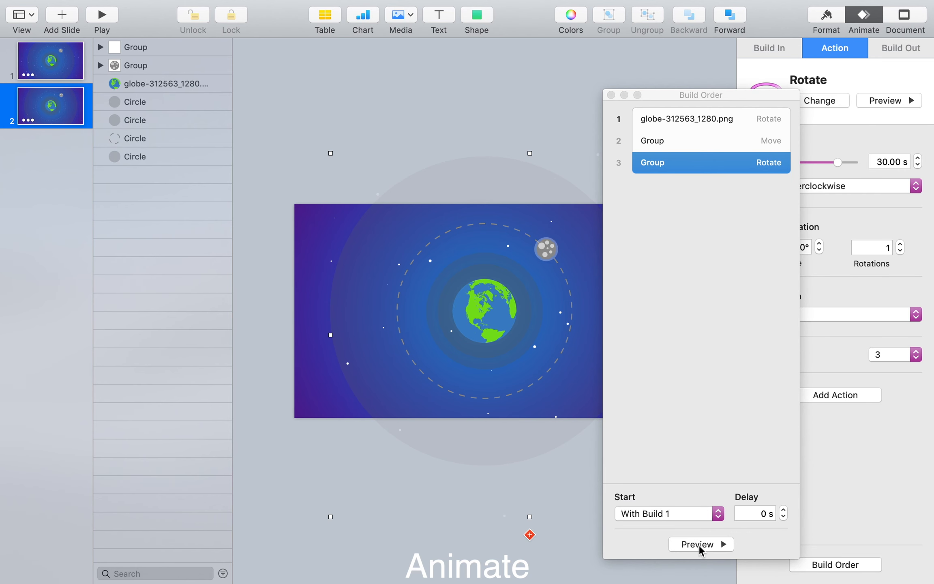
{"action": "left_click", "coordinate": [699, 545]}
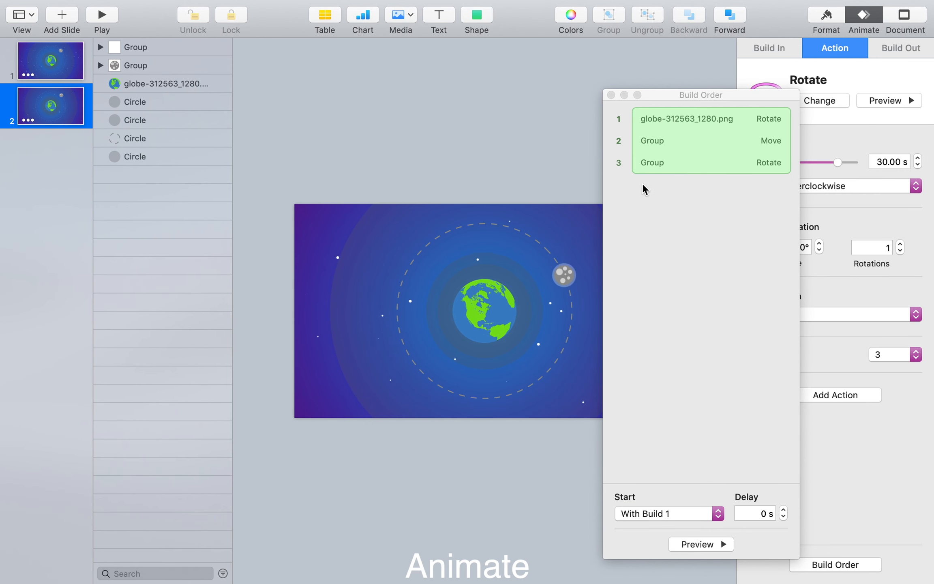
{"action": "left_click", "coordinate": [611, 95]}
{"action": "left_click", "coordinate": [656, 142]}
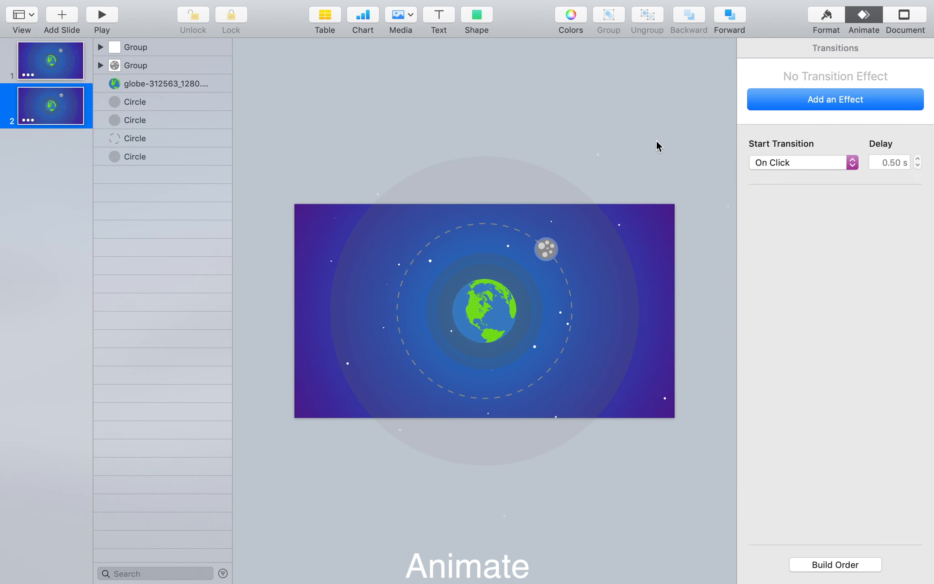
Add a Scale action to the largest background circle and set its duration to 3 s.
{"action": "left_click", "coordinate": [620, 371]}
{"action": "left_click", "coordinate": [855, 100]}
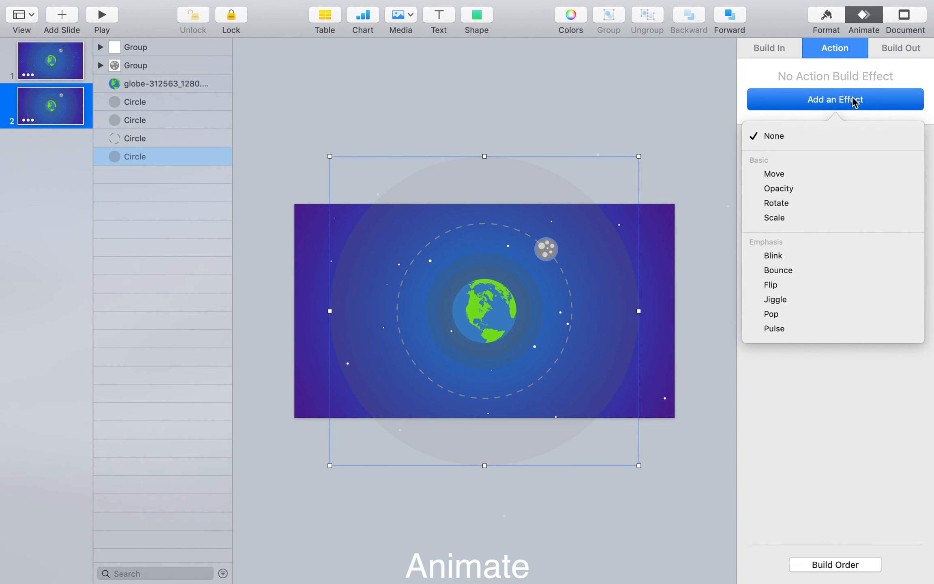
{"action": "left_click", "coordinate": [866, 217]}
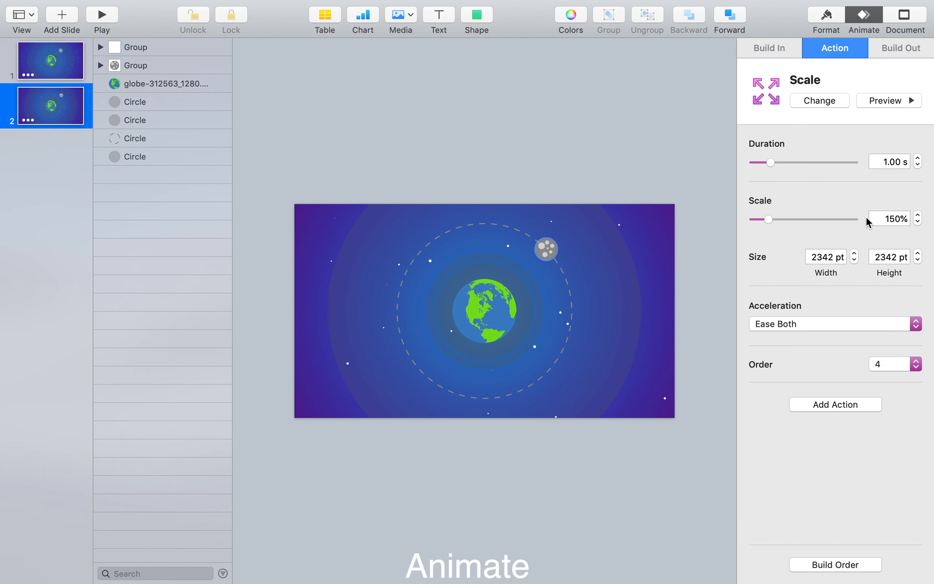
{"action": "left_click", "coordinate": [884, 162]}
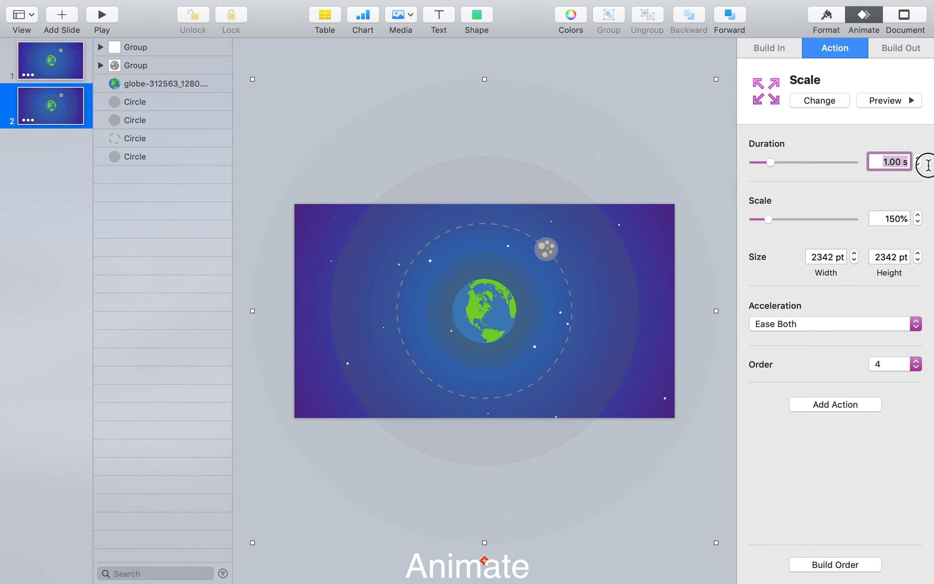
{"action": "type", "text": "3"}
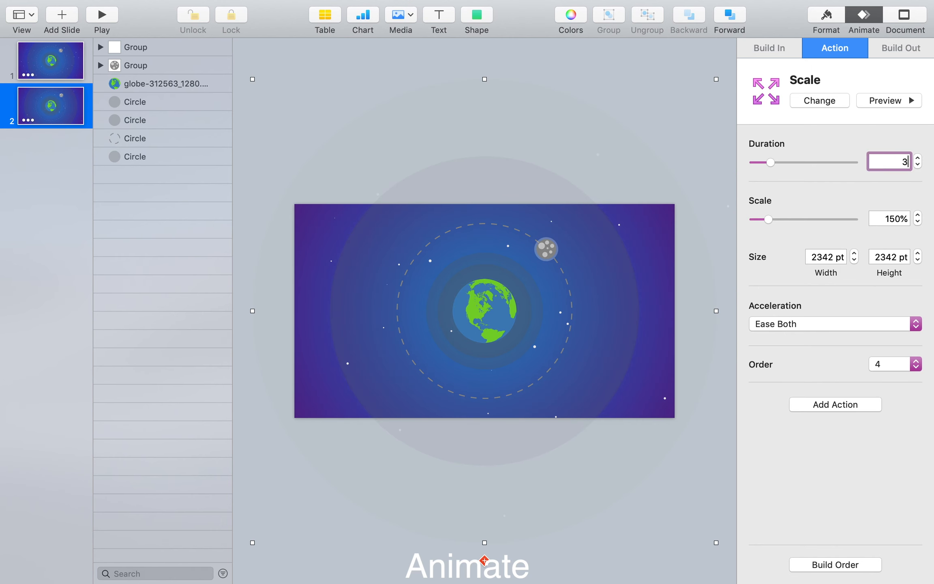
Set the large circle's Scale action to 115% with acceleration None.
{"action": "left_click", "coordinate": [885, 219]}
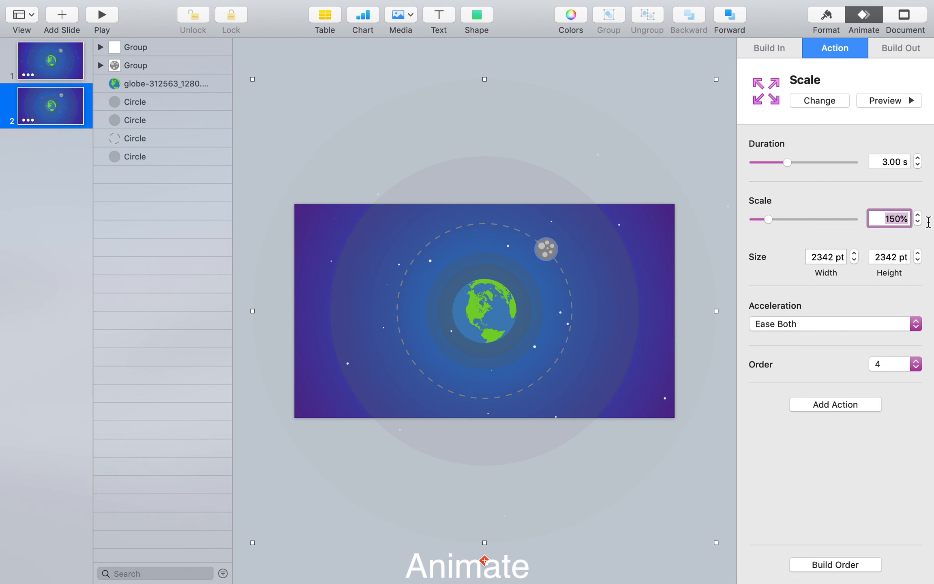
{"action": "type", "text": "11"}
{"action": "key", "text": "Return"}
{"action": "left_click", "coordinate": [805, 323]}
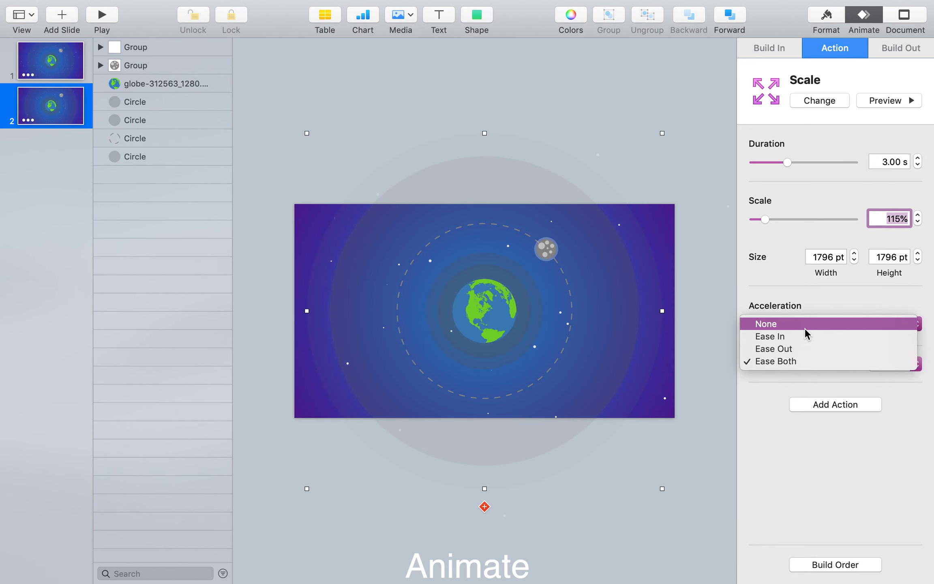
{"action": "left_click", "coordinate": [805, 328]}
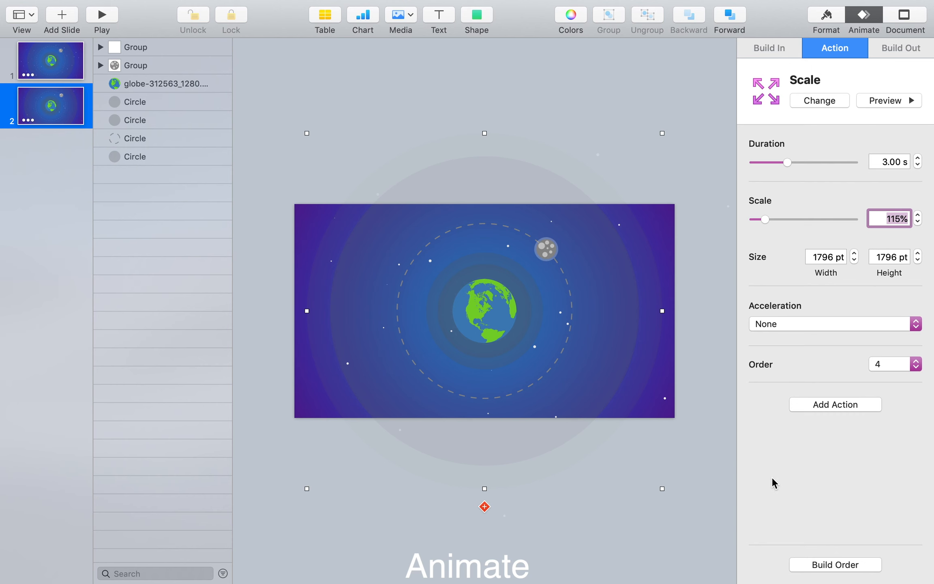
Add a second Scale action to the large circle and start its two Scale builds After Build 3 and After Build 4.
{"action": "left_click", "coordinate": [485, 507]}
{"action": "left_click", "coordinate": [528, 554]}
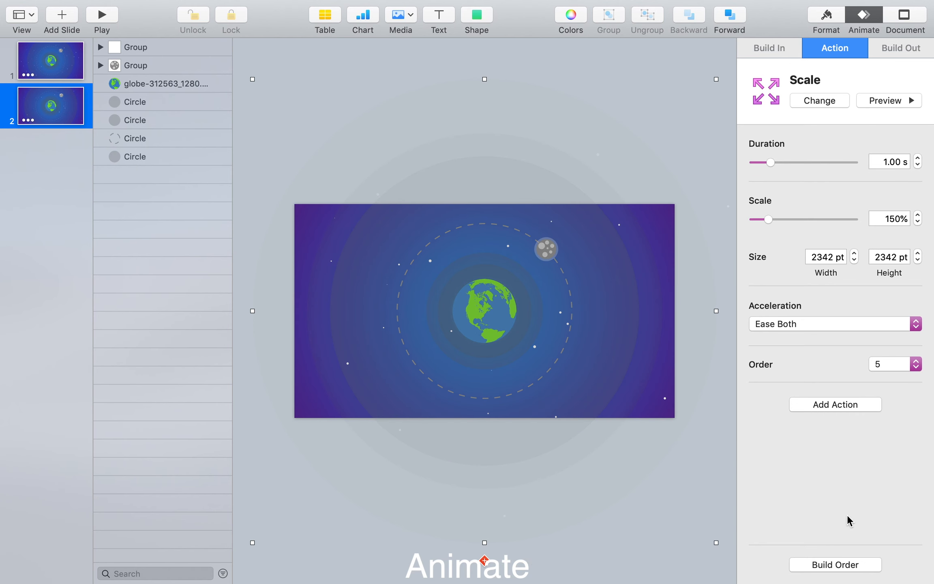
{"action": "left_click", "coordinate": [845, 566]}
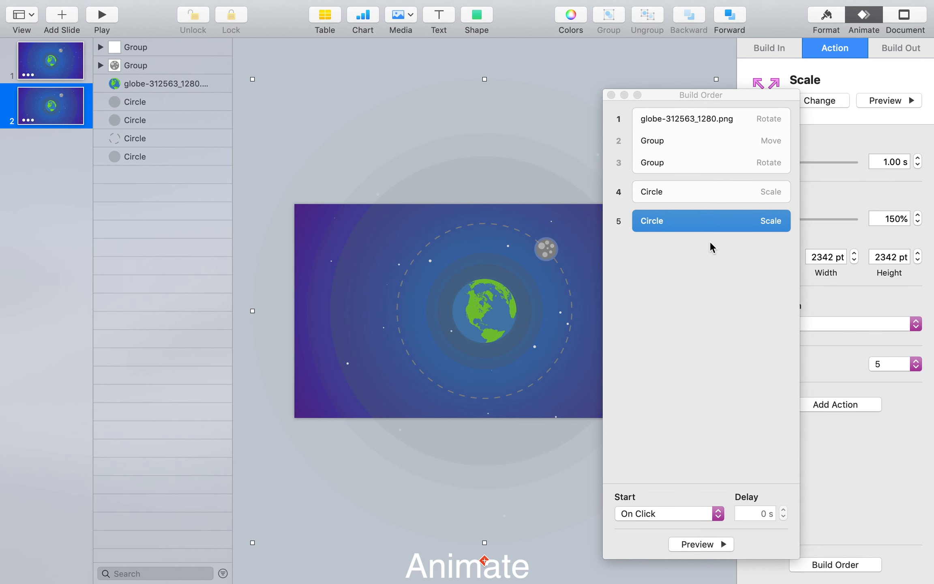
{"action": "left_click", "coordinate": [699, 196]}
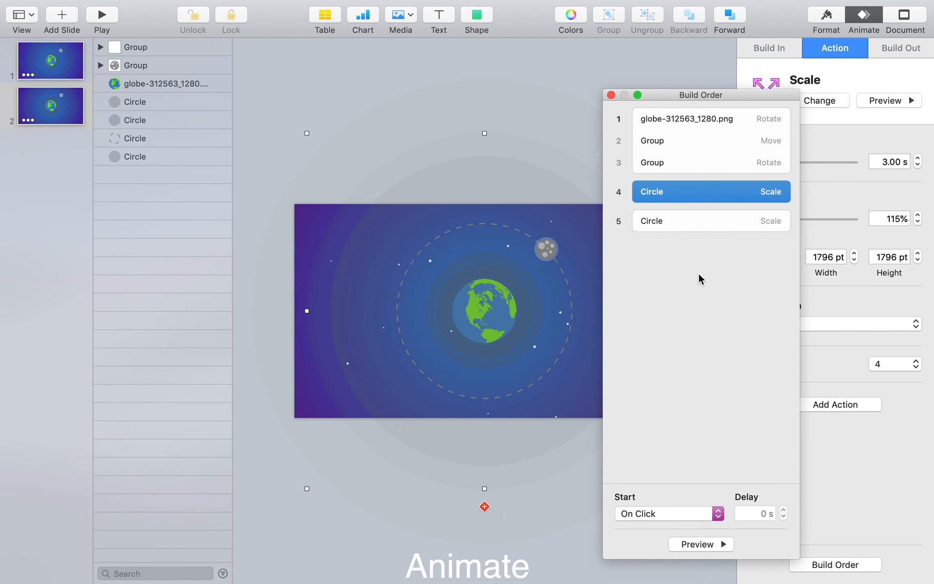
{"action": "left_click", "coordinate": [685, 512]}
{"action": "left_click", "coordinate": [677, 538]}
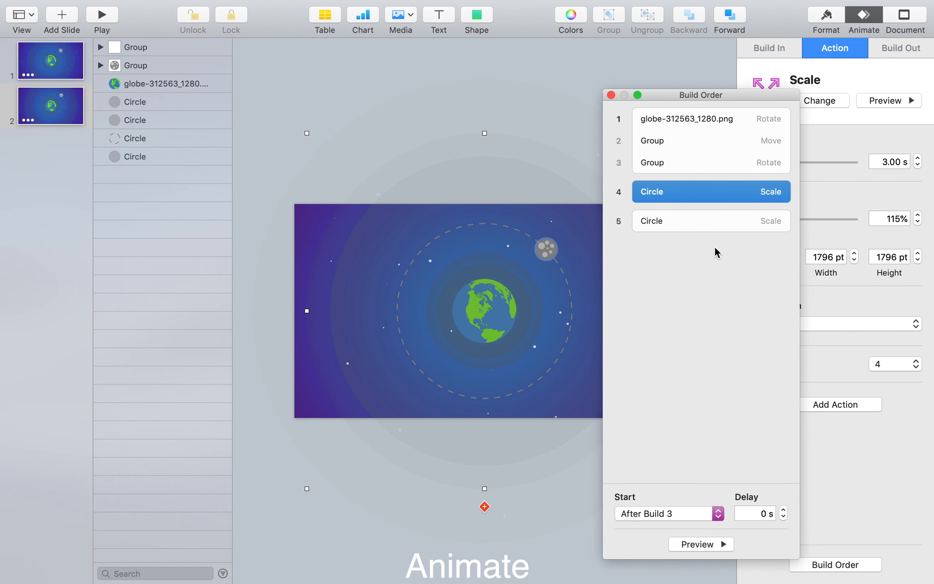
{"action": "left_click", "coordinate": [706, 212]}
{"action": "left_click", "coordinate": [659, 515]}
{"action": "left_click", "coordinate": [647, 526]}
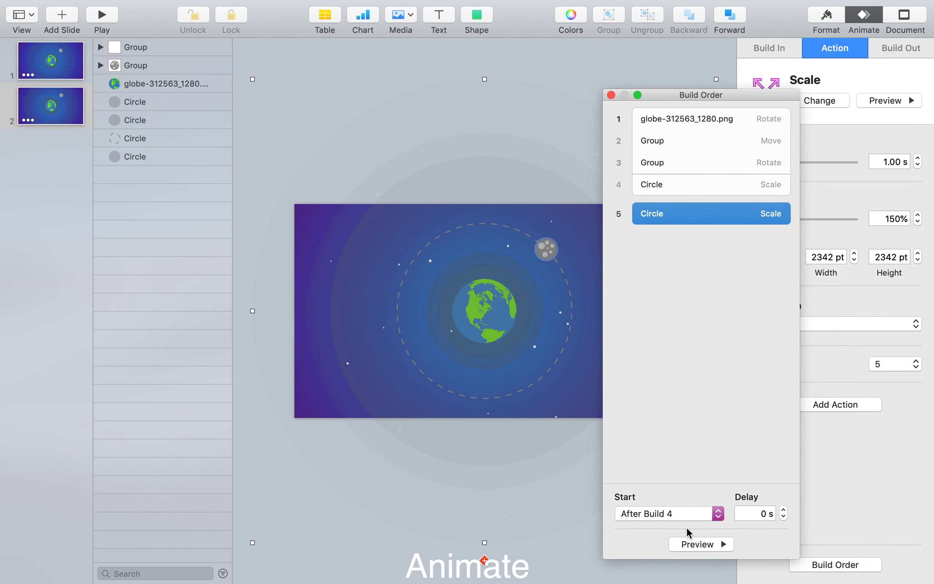
Give the circle's second Scale build a 3 s duration, 100% scale and acceleration None.
{"action": "left_click_drag", "start_coordinate": [713, 94], "coordinate": [683, 99]}
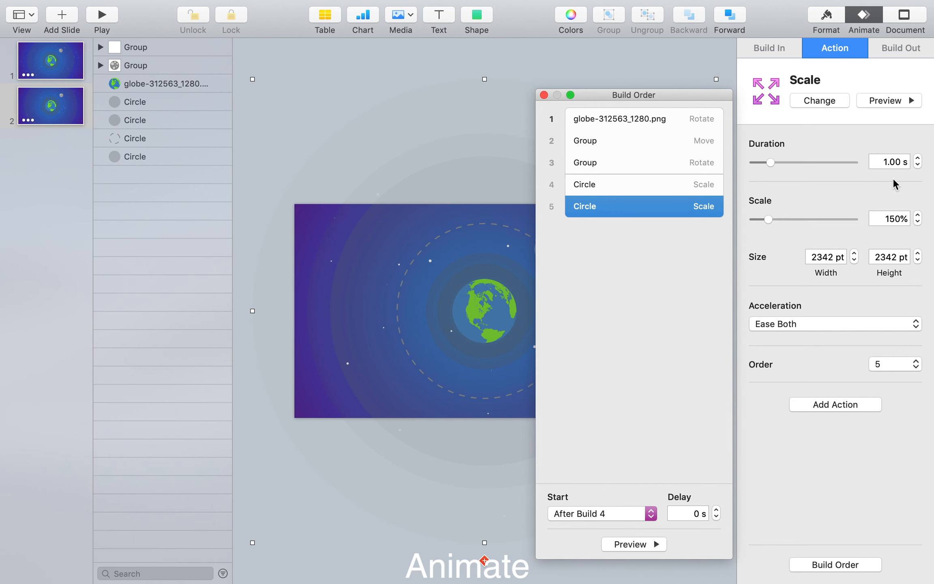
{"action": "double_click", "coordinate": [885, 167]}
{"action": "type", "text": "3"}
{"action": "key", "text": "Return"}
{"action": "double_click", "coordinate": [893, 218]}
{"action": "type", "text": "100"}
{"action": "key", "text": "Return"}
{"action": "left_click", "coordinate": [763, 324]}
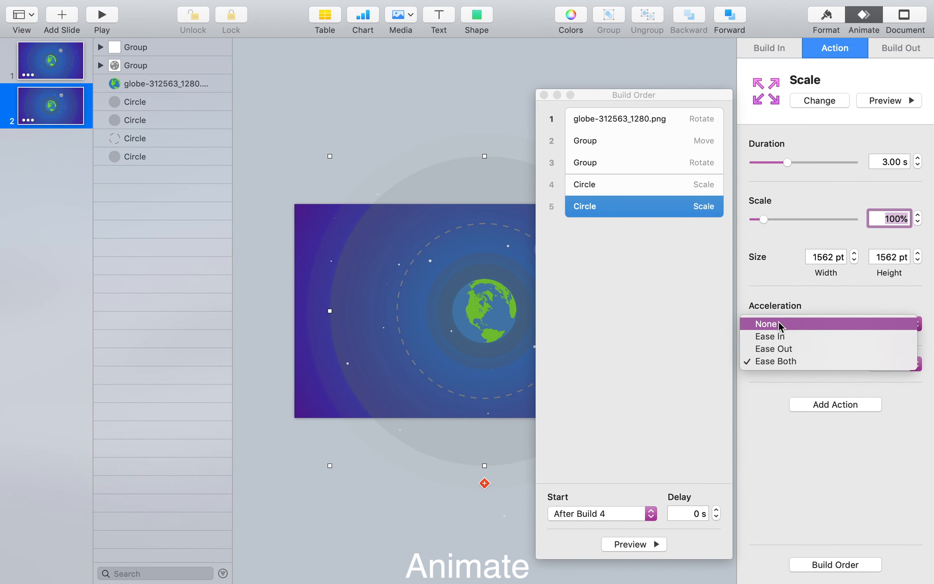
{"action": "left_click", "coordinate": [771, 323]}
Add another Scale action following the circle's first Scale build, with a duration of 3 s and a scale of 100%.
{"action": "left_click", "coordinate": [672, 187]}
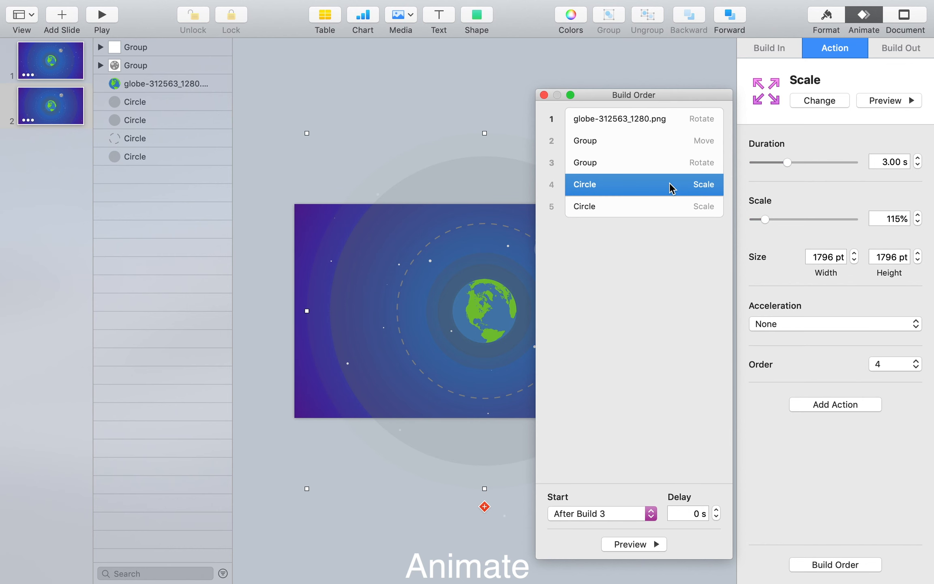
{"action": "left_click", "coordinate": [484, 508]}
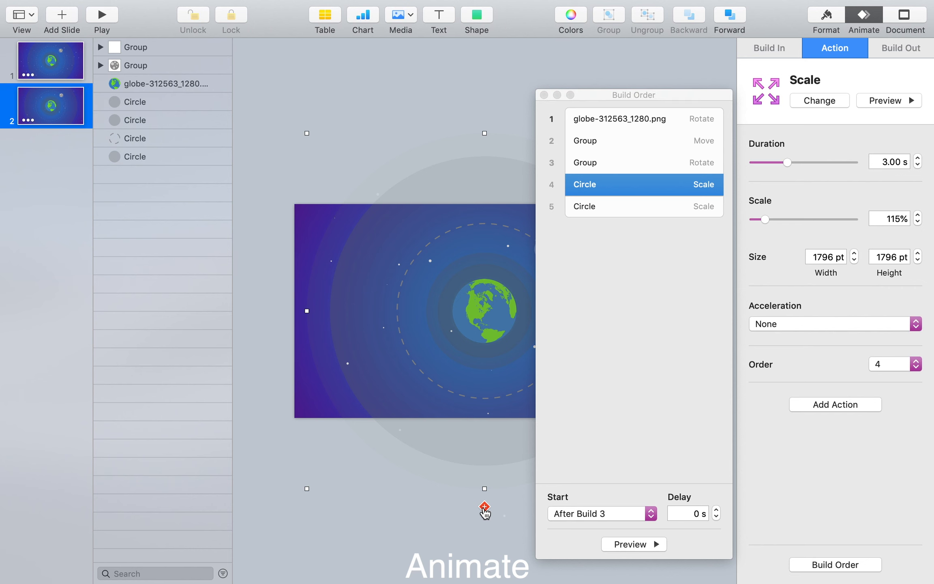
{"action": "left_click", "coordinate": [485, 508]}
{"action": "left_click", "coordinate": [523, 556]}
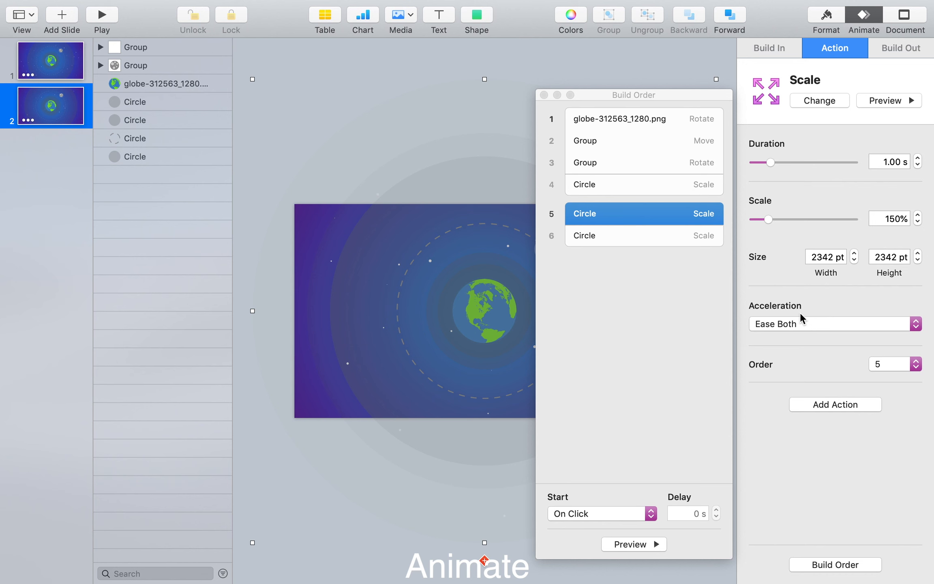
{"action": "left_click", "coordinate": [884, 162]}
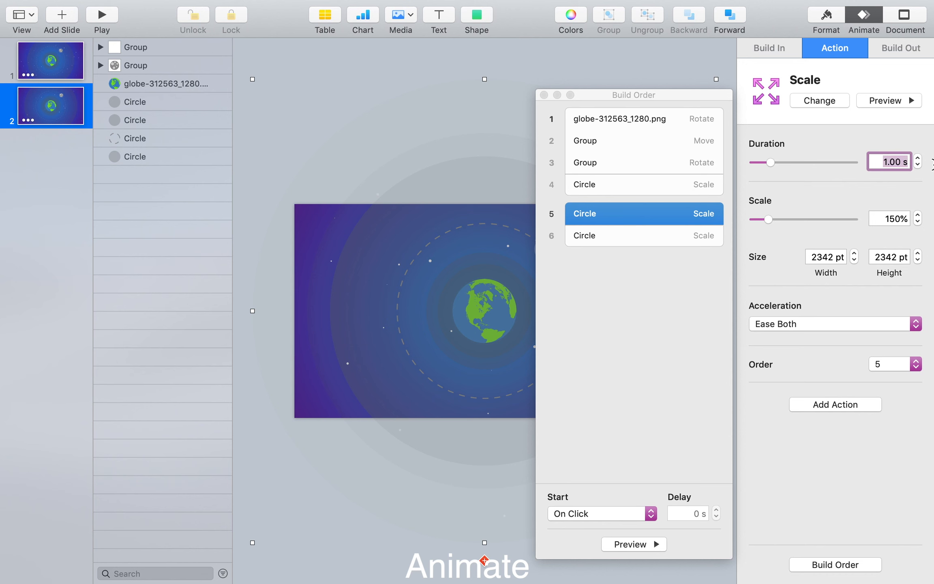
{"action": "type", "text": "3"}
{"action": "key", "text": "Return"}
{"action": "left_click", "coordinate": [882, 218]}
{"action": "type", "text": "1"}
{"action": "key", "text": "Return"}
{"action": "left_click", "coordinate": [612, 286]}
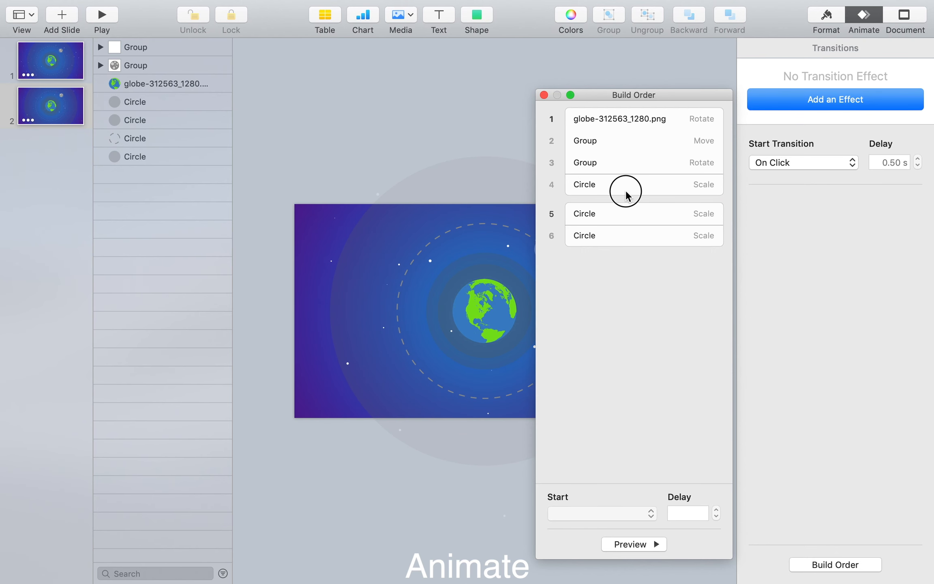
Check the circle's three Scale builds and set the scale of build 6 to 115%.
{"action": "left_click", "coordinate": [626, 191]}
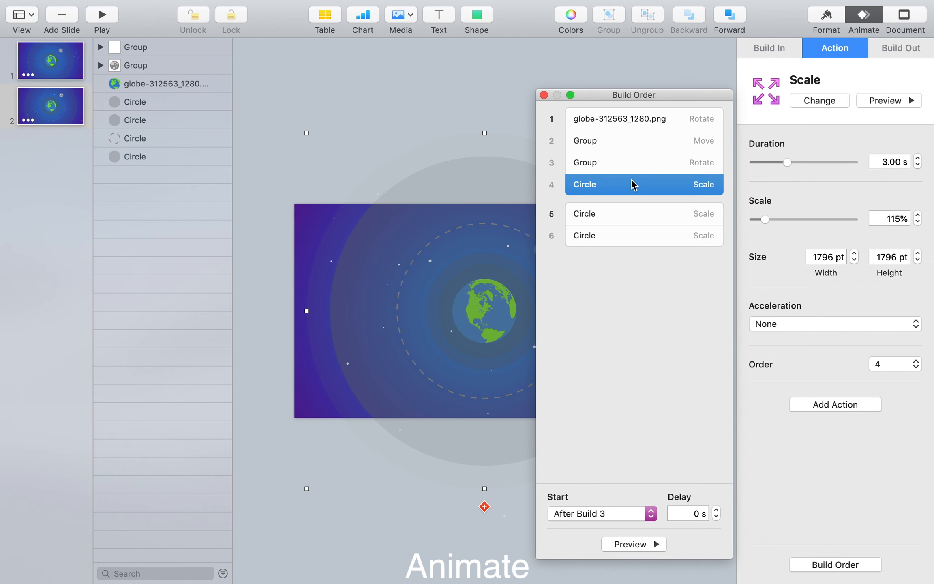
{"action": "left_click", "coordinate": [631, 214]}
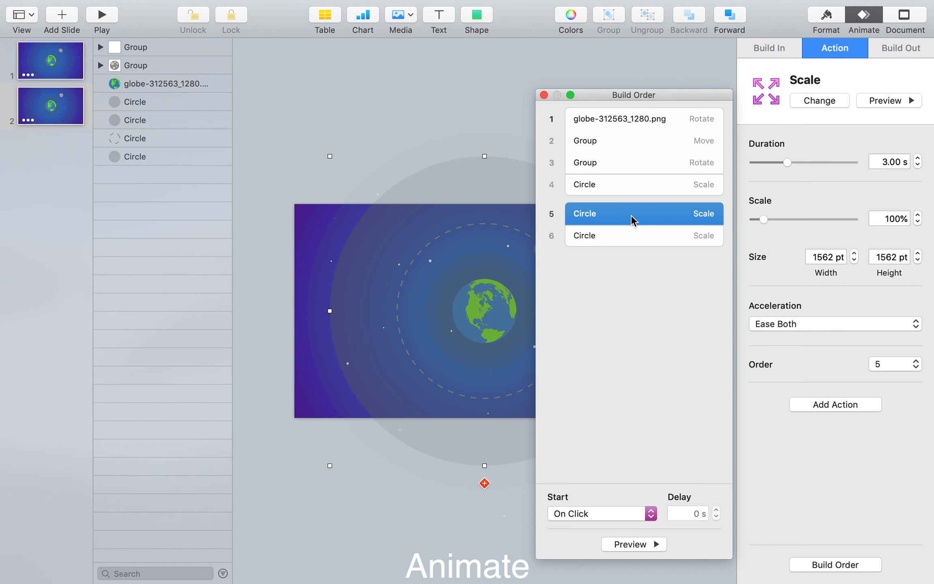
{"action": "left_click", "coordinate": [627, 236]}
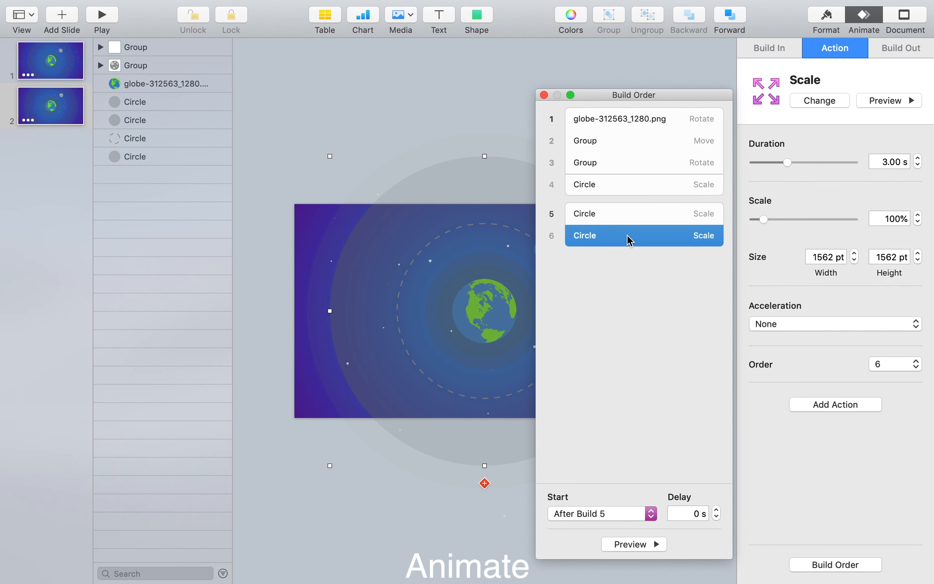
{"action": "left_click", "coordinate": [886, 220]}
{"action": "type", "text": "115"}
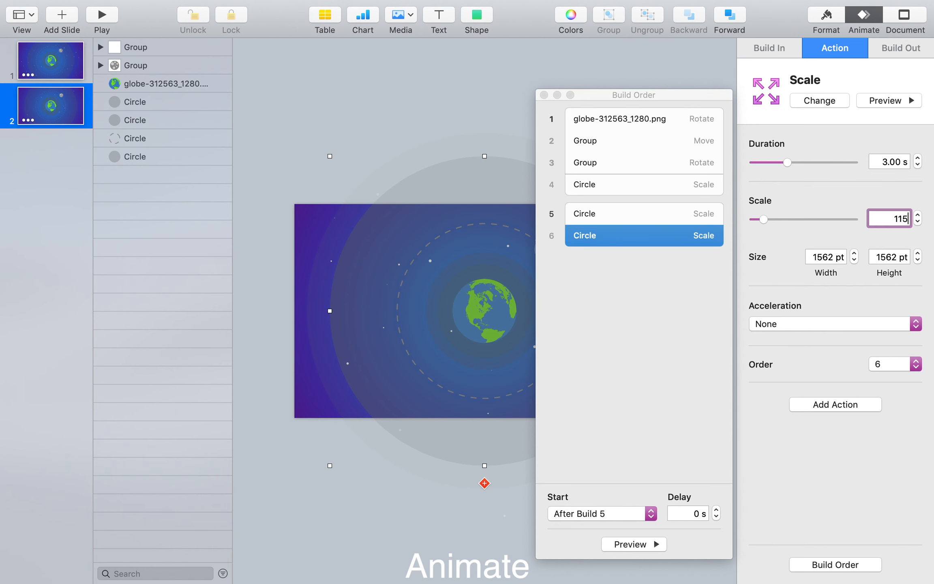
{"action": "key", "text": "Return"}
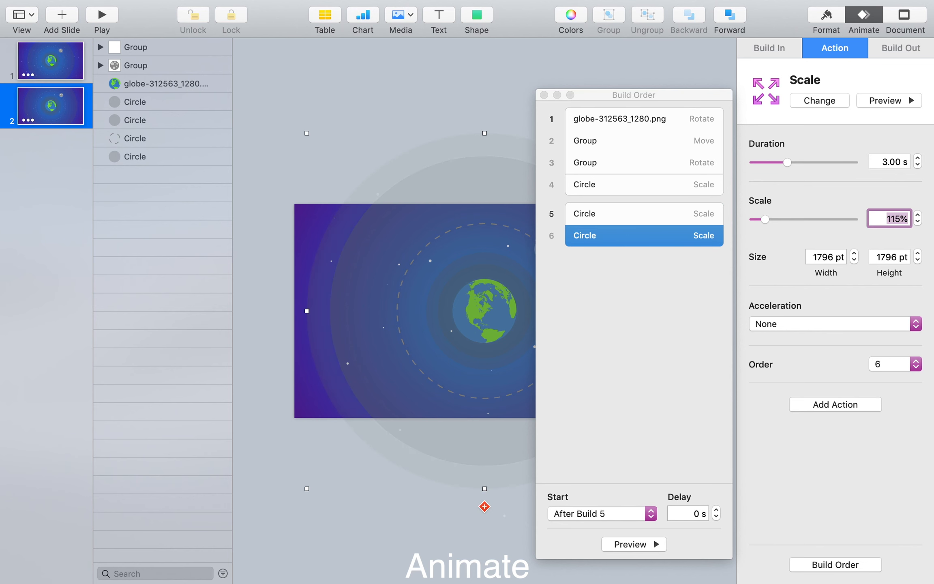
Move build 5 into the first build group directly below build 4 so it starts After Build 4.
{"action": "left_click", "coordinate": [628, 214]}
{"action": "left_click_drag", "start_coordinate": [626, 210], "coordinate": [628, 188]}
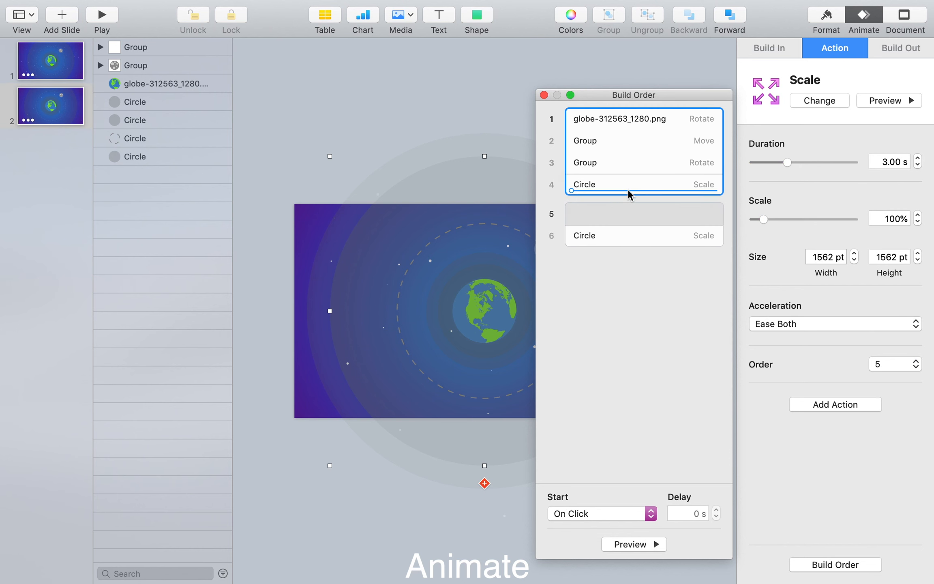
{"action": "left_click_drag", "start_coordinate": [623, 226], "coordinate": [625, 217]}
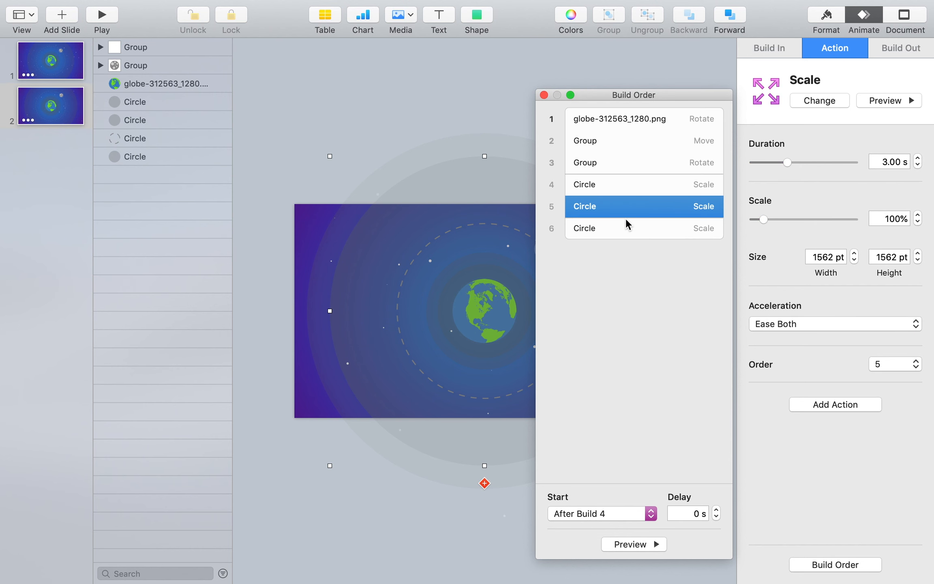
Add a fourth Scale action to the large circle following build 6.
{"action": "left_click", "coordinate": [622, 236]}
{"action": "left_click", "coordinate": [407, 520]}
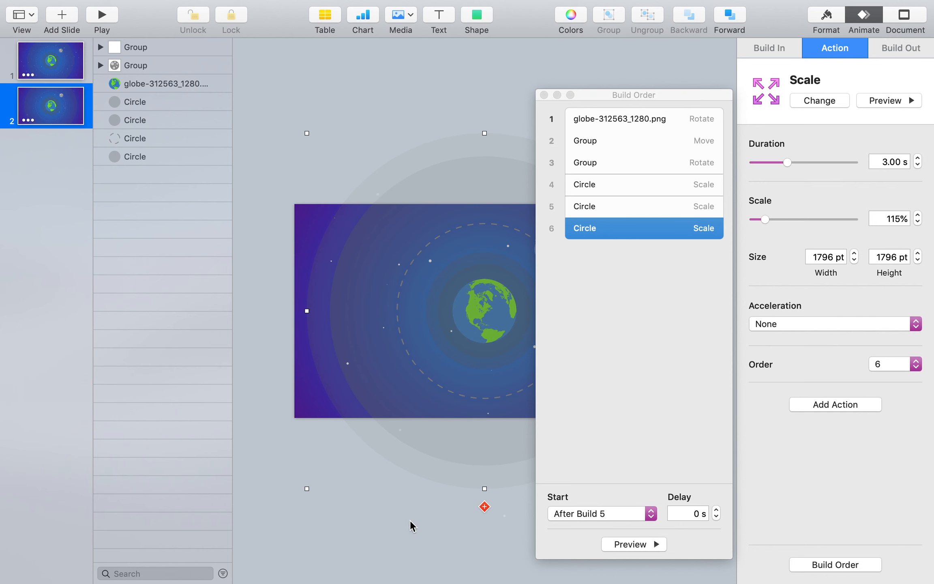
{"action": "left_click", "coordinate": [483, 506]}
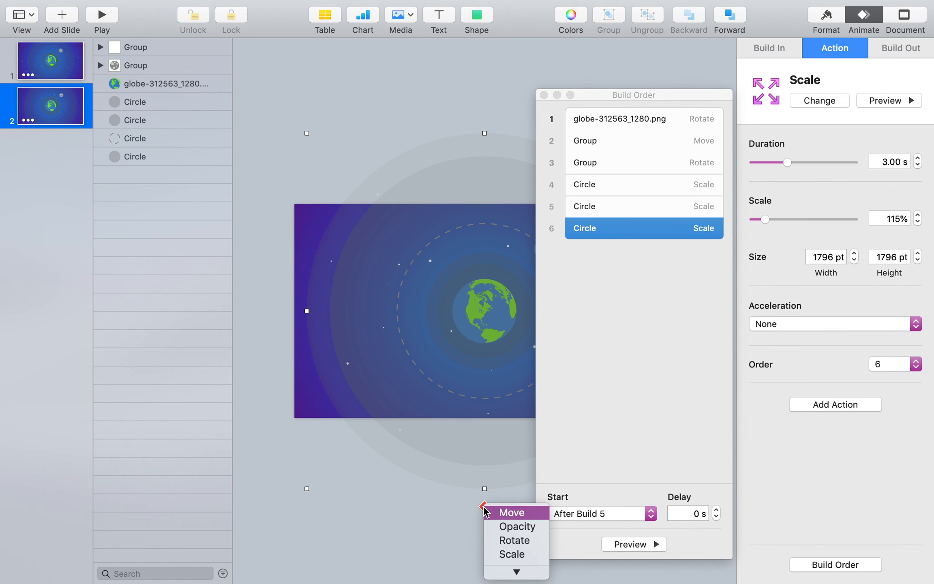
{"action": "left_click", "coordinate": [524, 552]}
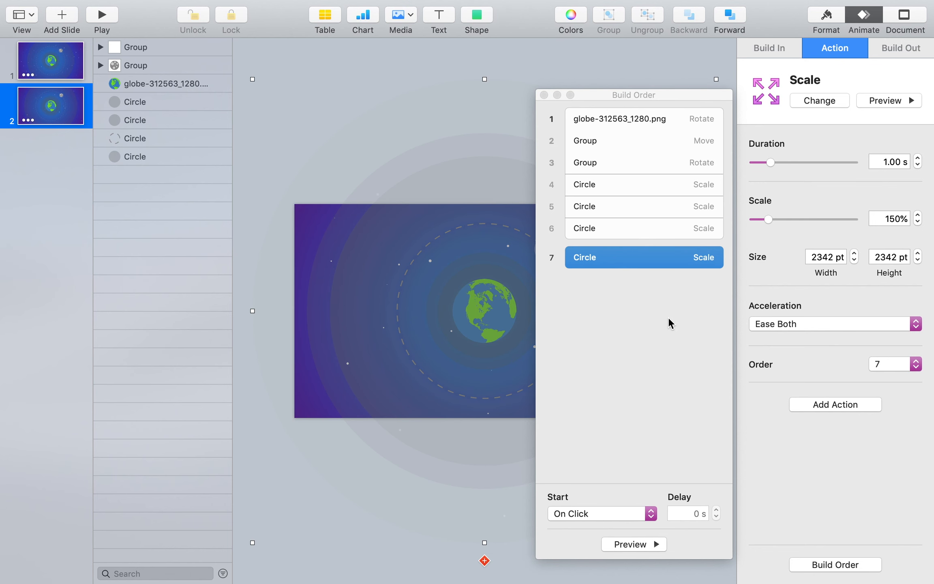
{"action": "left_click", "coordinate": [675, 234]}
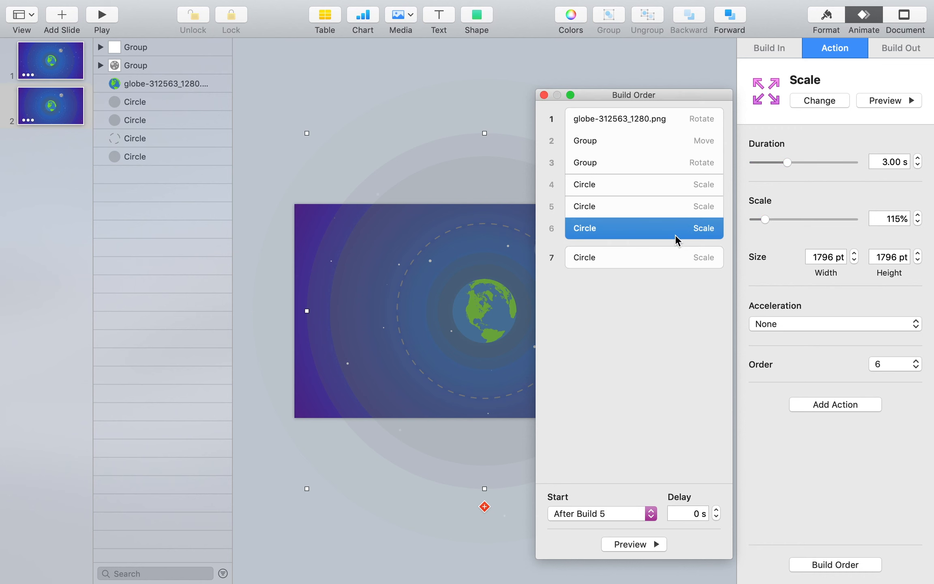
Give build 7 a 3 s duration, 100% scale and acceleration None, and start it After Build 6.
{"action": "left_click", "coordinate": [673, 256]}
{"action": "key", "text": "shift+Tab"}
{"action": "type", "text": "3"}
{"action": "key", "text": "Return"}
{"action": "left_click", "coordinate": [811, 323]}
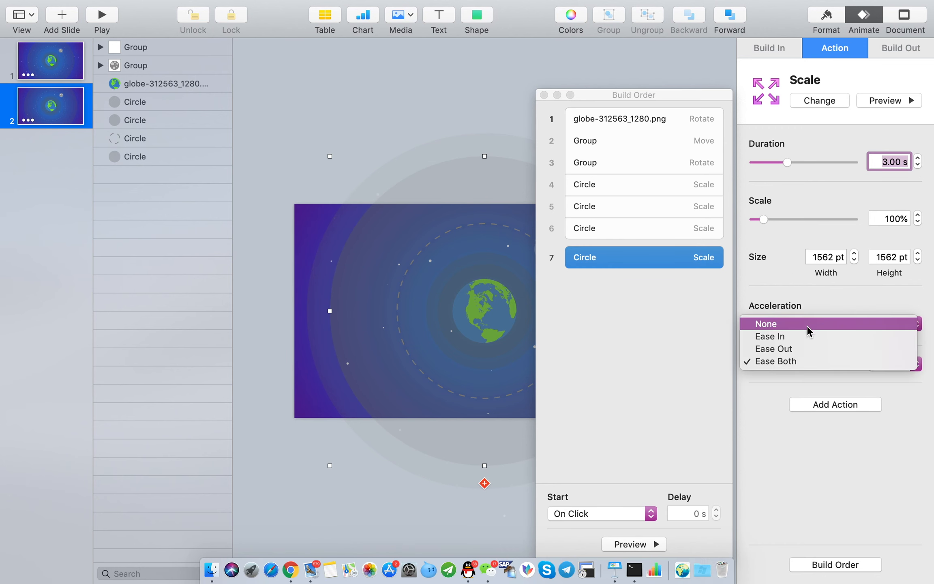
{"action": "left_click", "coordinate": [809, 324]}
{"action": "left_click", "coordinate": [593, 510]}
{"action": "left_click", "coordinate": [600, 523]}
Set the acceleration of the circle's Scale build 5 to None and check the neighbouring Scale builds.
{"action": "left_click", "coordinate": [625, 235]}
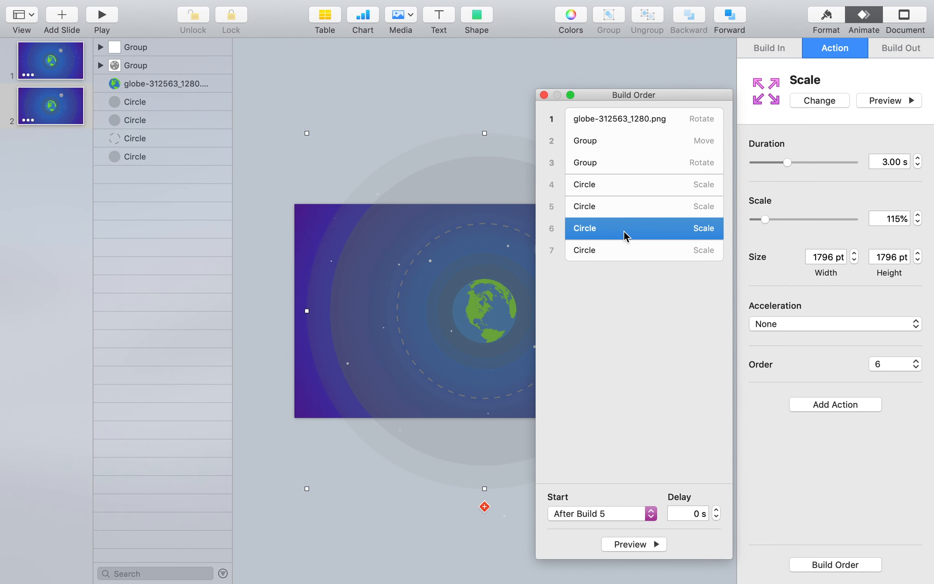
{"action": "left_click", "coordinate": [632, 208]}
{"action": "left_click", "coordinate": [811, 324]}
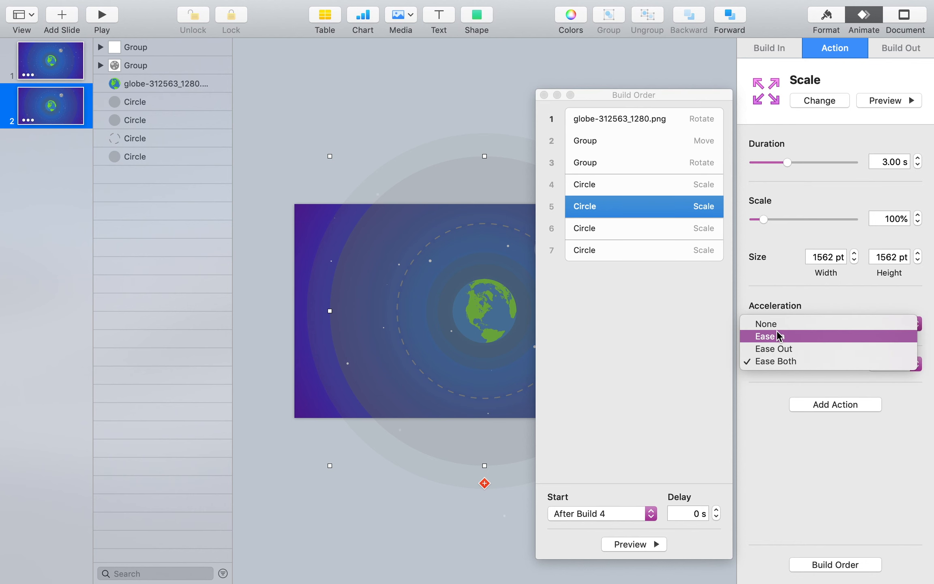
{"action": "left_click", "coordinate": [773, 323]}
{"action": "left_click", "coordinate": [618, 184]}
{"action": "left_click", "coordinate": [627, 206]}
{"action": "left_click", "coordinate": [631, 228]}
Add a fifth Scale action to the large circle, continuing from build 7.
{"action": "left_click", "coordinate": [629, 249]}
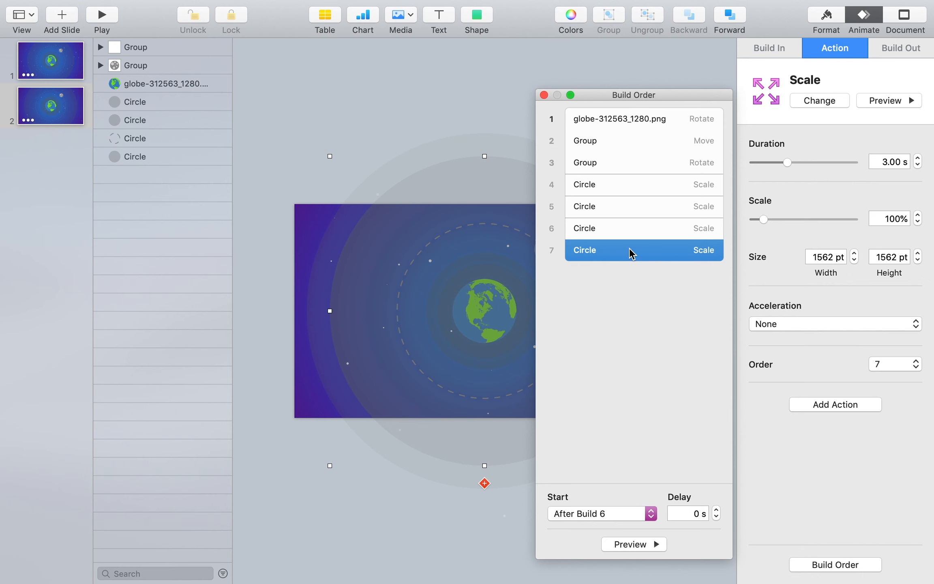
{"action": "left_click", "coordinate": [483, 483]}
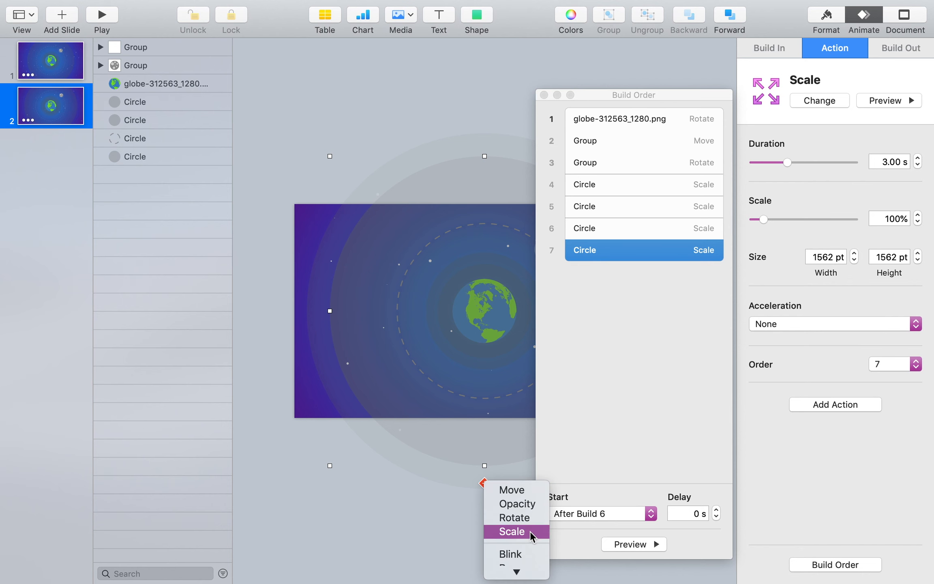
{"action": "left_click", "coordinate": [530, 531]}
Give build 8 a 3 s duration and 115% scale, and start it After Build 7.
{"action": "left_click", "coordinate": [890, 162]}
{"action": "type", "text": "3"}
{"action": "left_click", "coordinate": [895, 219]}
{"action": "type", "text": "115"}
{"action": "key", "text": "Return"}
{"action": "left_click", "coordinate": [599, 472]}
{"action": "left_click", "coordinate": [592, 513]}
{"action": "left_click", "coordinate": [588, 525]}
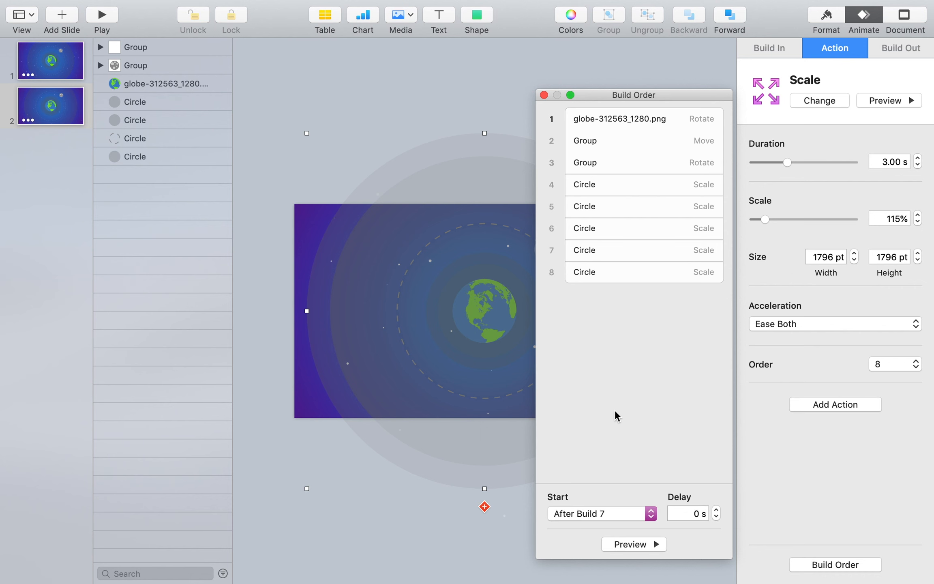
Add a sixth Scale action to the large circle following build 8 and start it After Build 8.
{"action": "left_click", "coordinate": [510, 429]}
{"action": "left_click", "coordinate": [485, 464]}
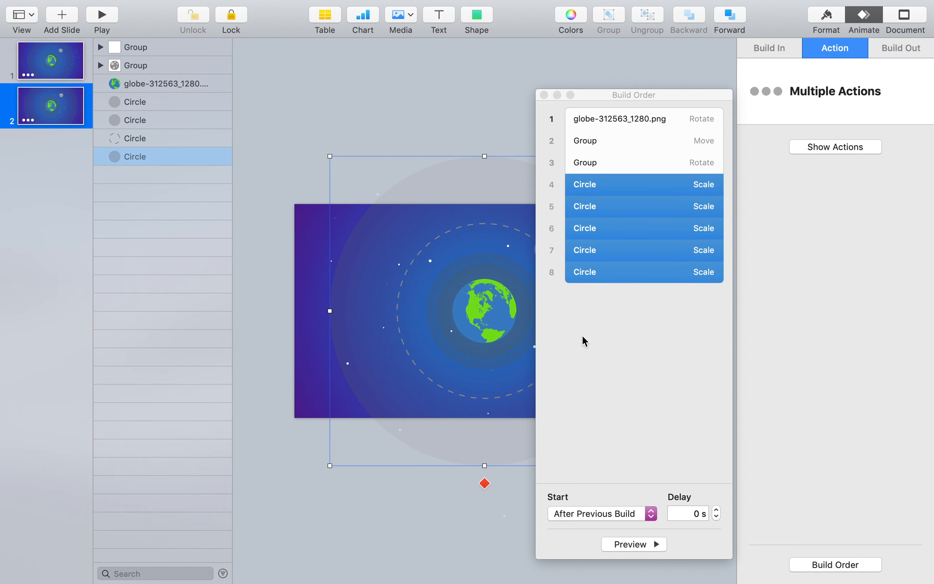
{"action": "left_click", "coordinate": [645, 248]}
{"action": "left_click", "coordinate": [635, 280]}
{"action": "left_click", "coordinate": [485, 506]}
{"action": "left_click", "coordinate": [513, 553]}
{"action": "left_click", "coordinate": [610, 523]}
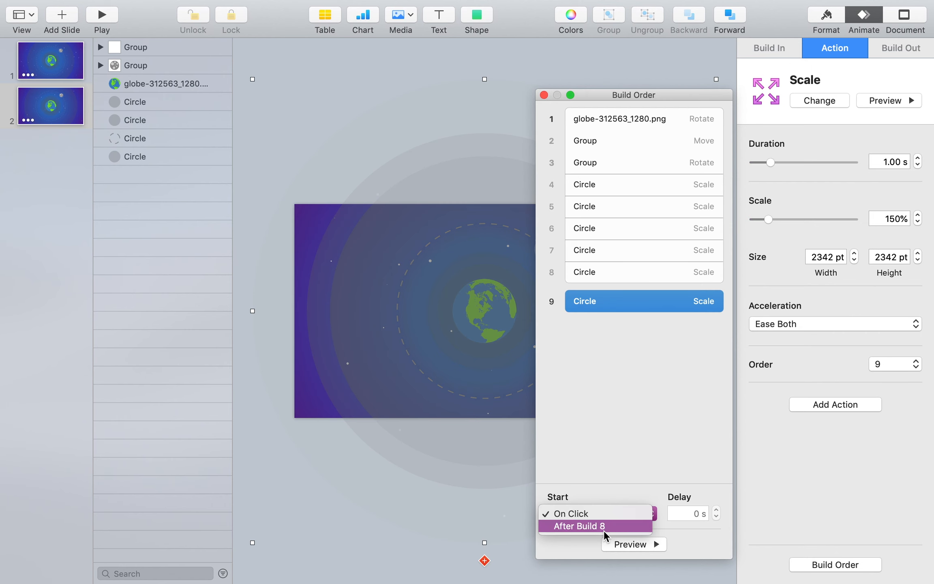
{"action": "left_click", "coordinate": [607, 529]}
Set build 9's duration to 3 s and its scale to 100%.
{"action": "left_click", "coordinate": [885, 160]}
{"action": "type", "text": "3"}
{"action": "key", "text": "Tab"}
{"action": "type", "text": "100"}
{"action": "key", "text": "Return"}
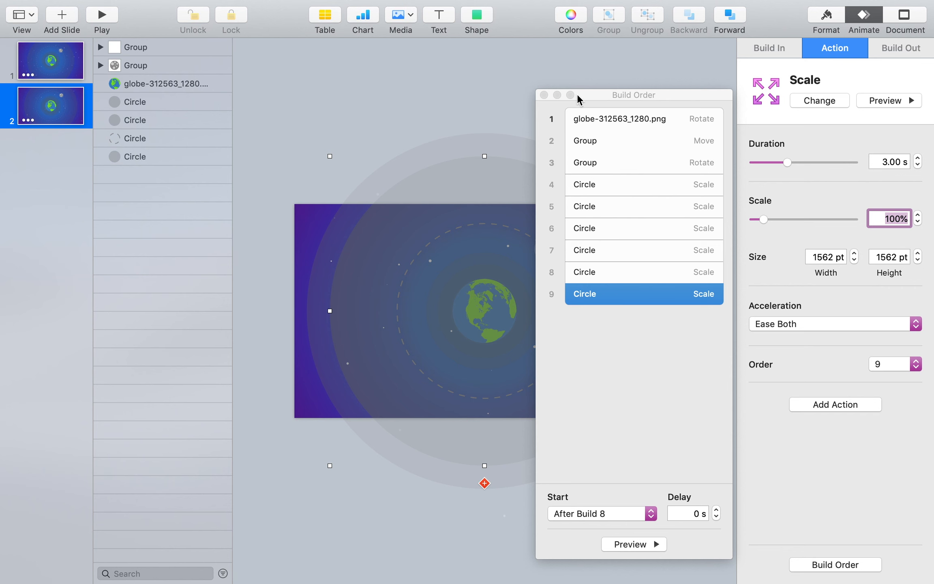
Move the Build Order window clear of the slide, preview the builds and close the window.
{"action": "left_click_drag", "start_coordinate": [580, 97], "coordinate": [776, 89]}
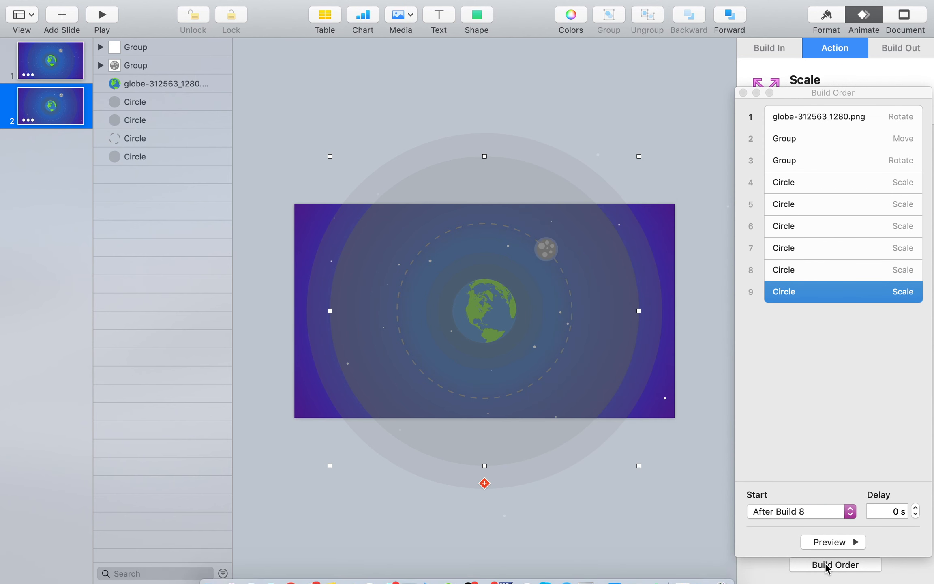
{"action": "left_click", "coordinate": [829, 542]}
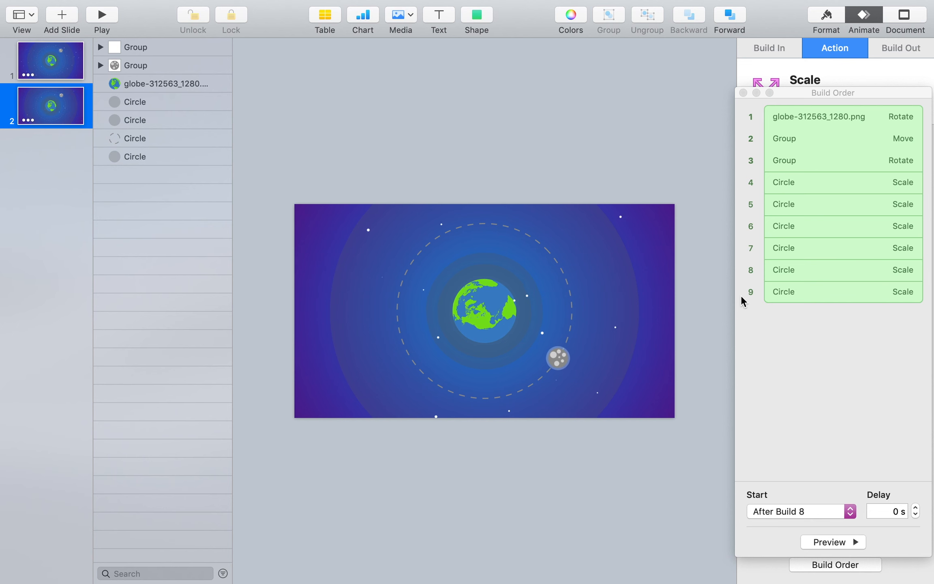
{"action": "left_click", "coordinate": [743, 93]}
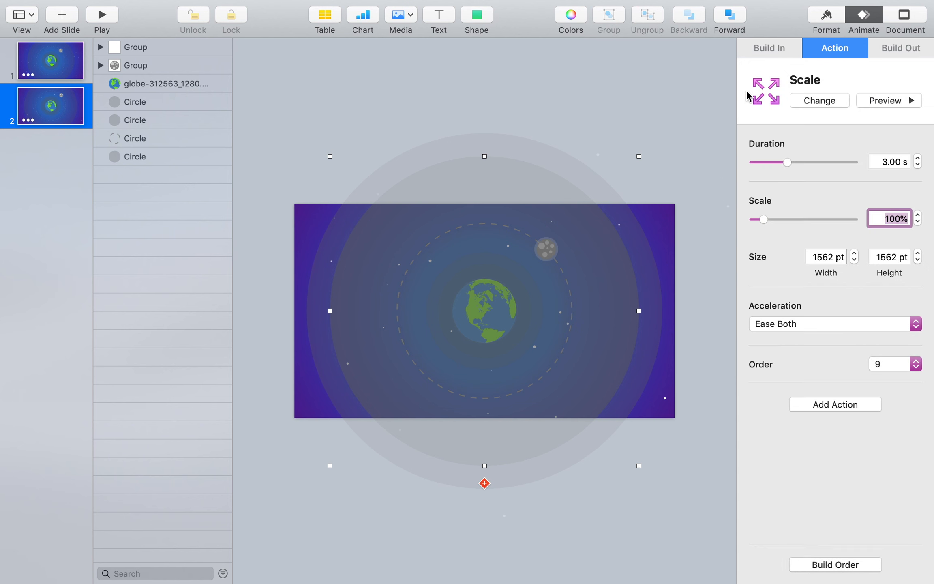
Deselect the circle, play the slide full screen to check the whole animation, and exit the slideshow.
{"action": "left_click", "coordinate": [604, 100]}
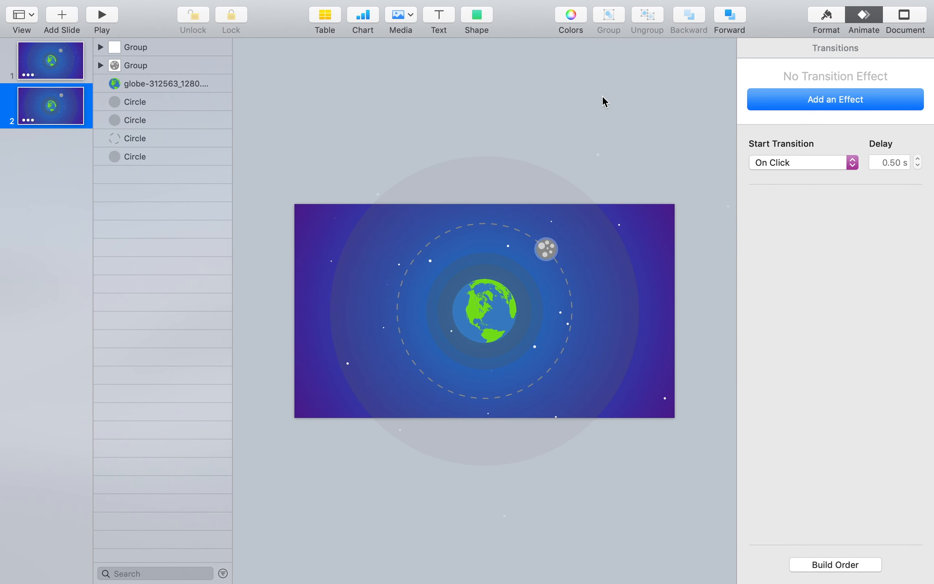
{"action": "left_click", "coordinate": [100, 16]}
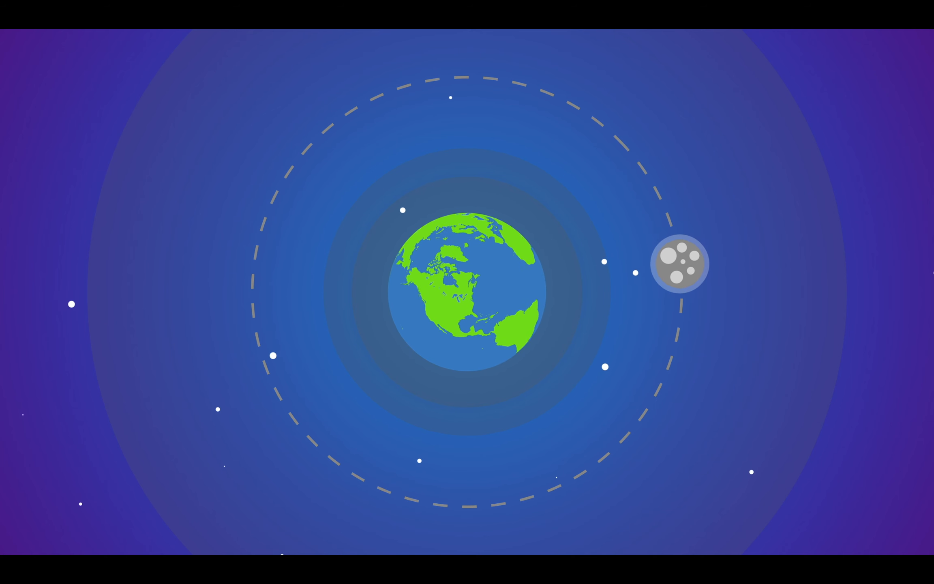
{"action": "key", "text": "Escape"}
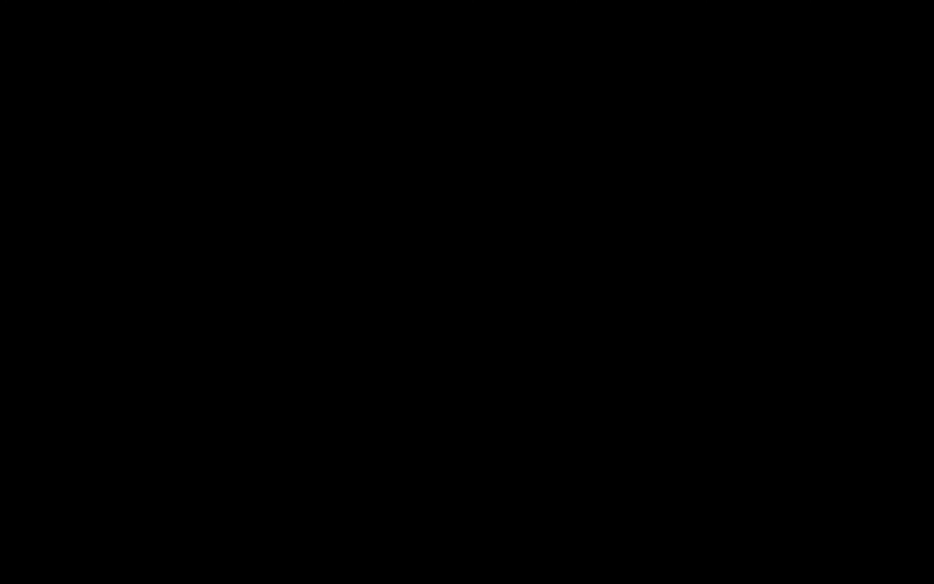